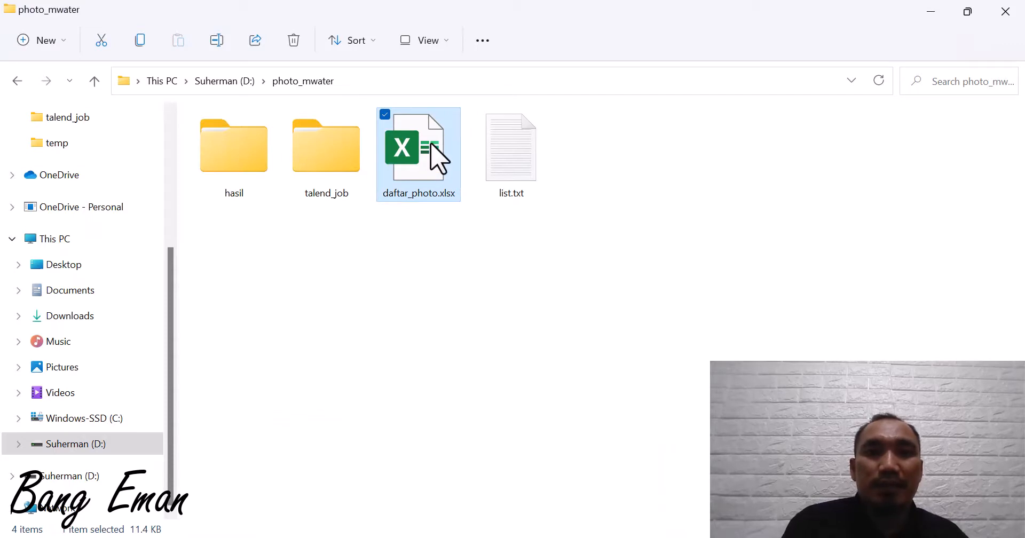
# Step: Open daftar_photo.xlsx from the photo_mwater folder and examine its kode and path columns
pyautogui.doubleClick(431, 144)
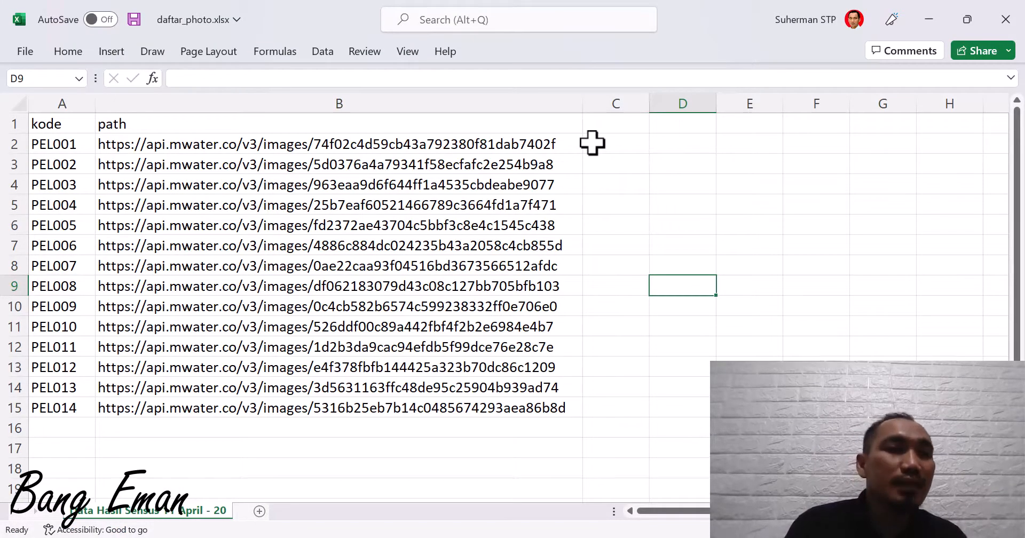
pyautogui.click(63, 103)
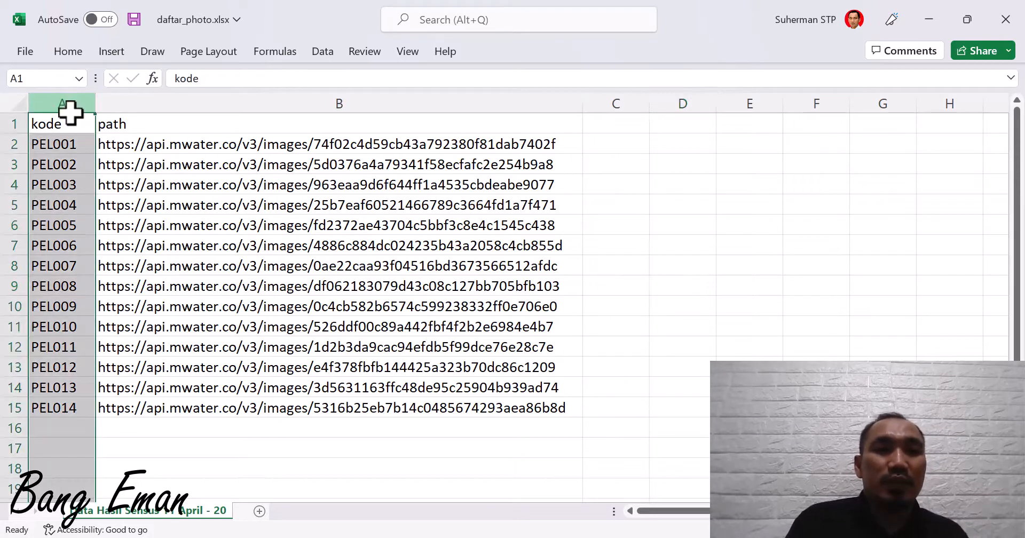
pyautogui.click(139, 103)
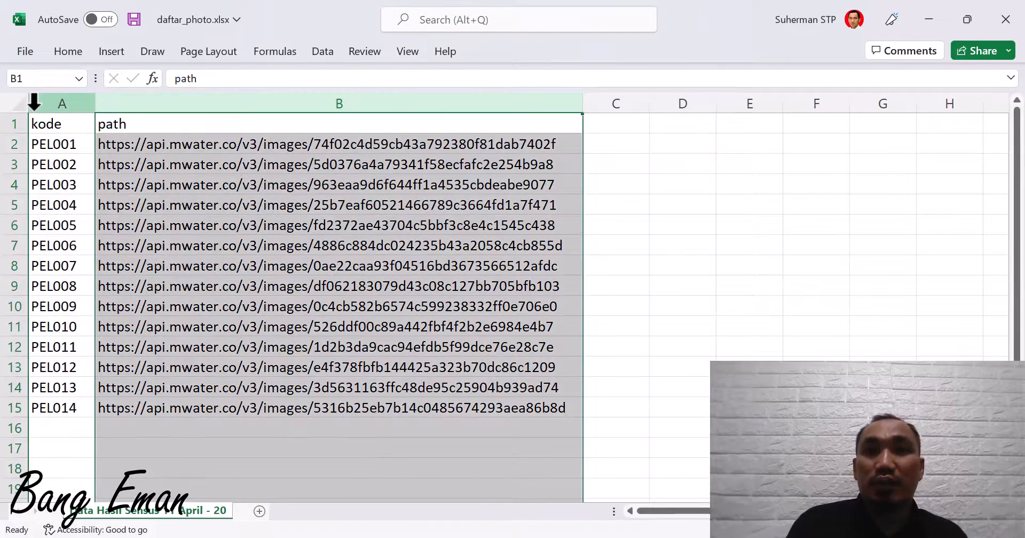
pyautogui.click(58, 103)
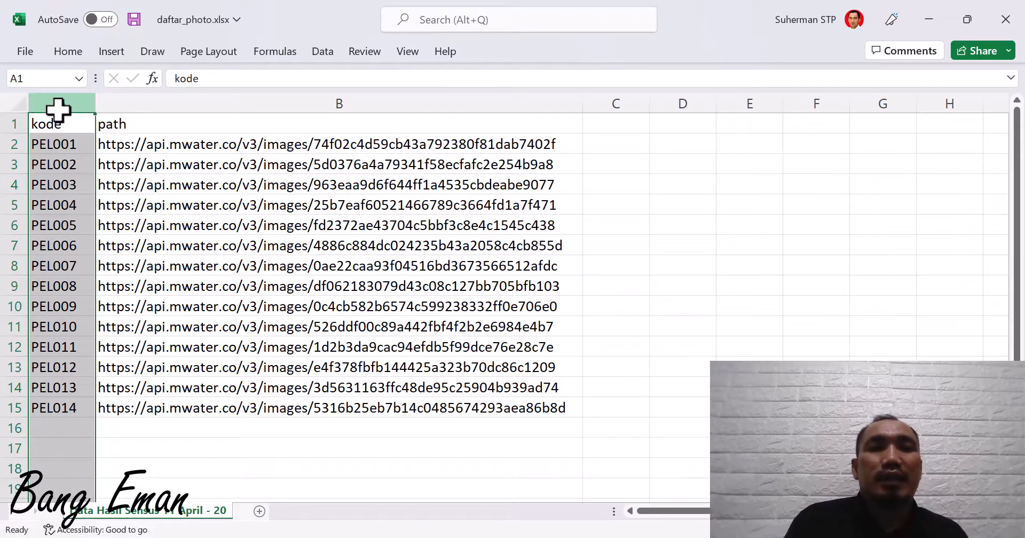
pyautogui.click(161, 107)
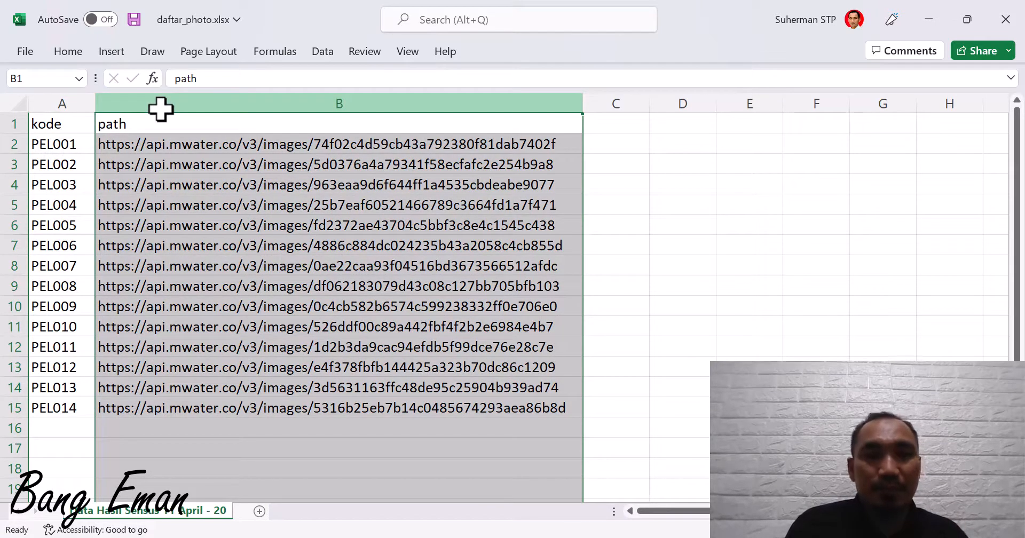
pyautogui.click(291, 453)
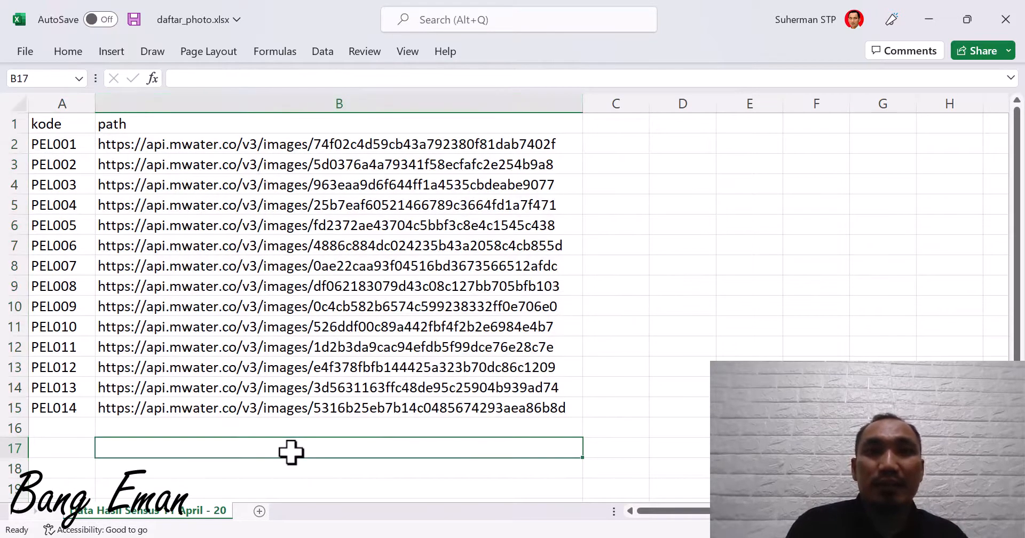
pyautogui.click(60, 146)
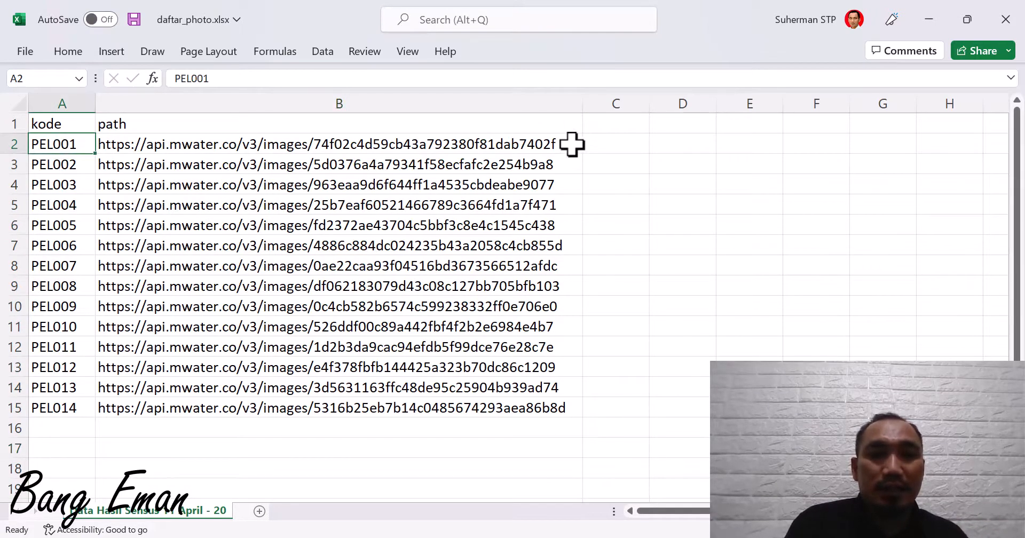
# Step: Copy the image URL for PEL002 from the path column and open it in a new browser tab
pyautogui.click(570, 167)
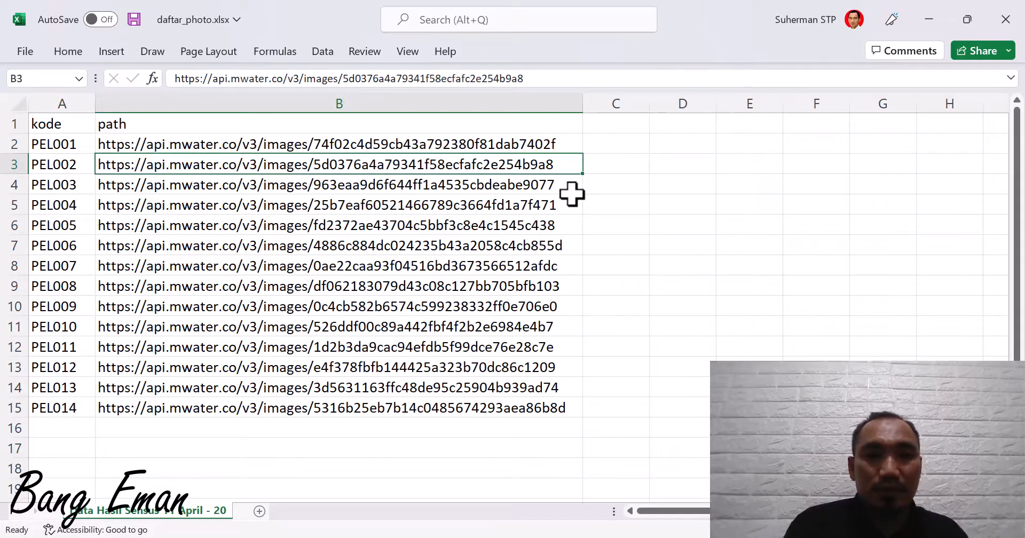
pyautogui.hotkey('ctrl', 'c')
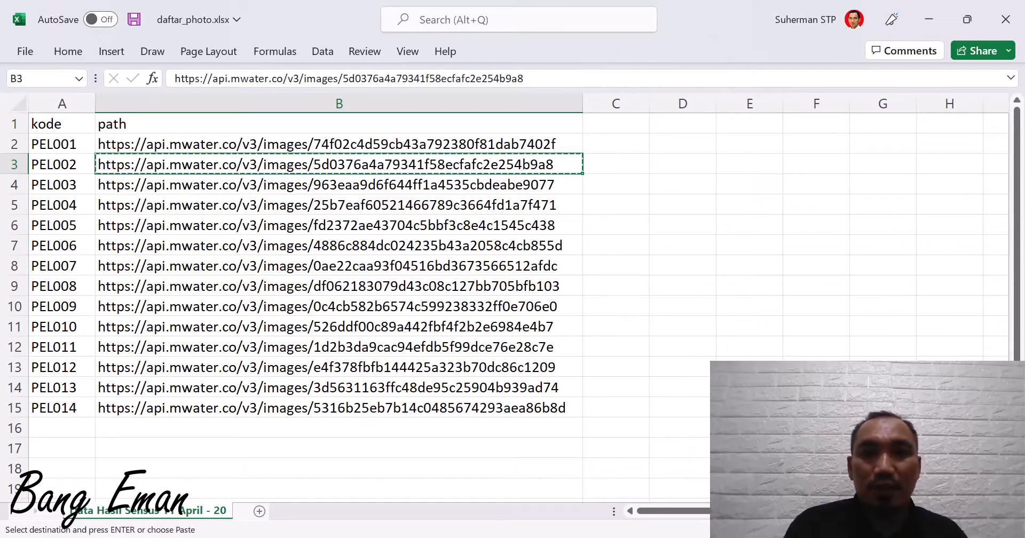
pyautogui.hotkey('alt', 'Tab')
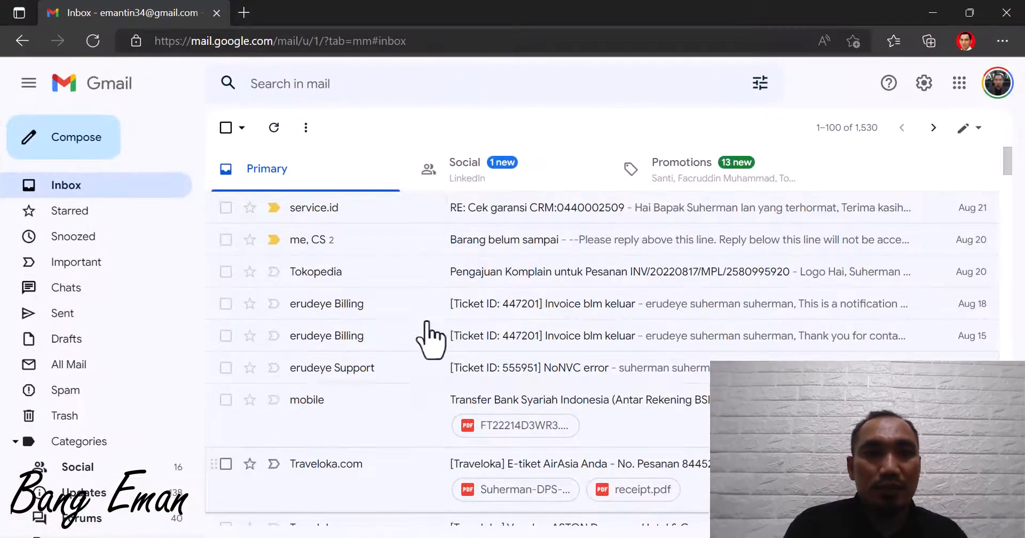
pyautogui.click(244, 13)
pyautogui.hotkey('ctrl', 'v')
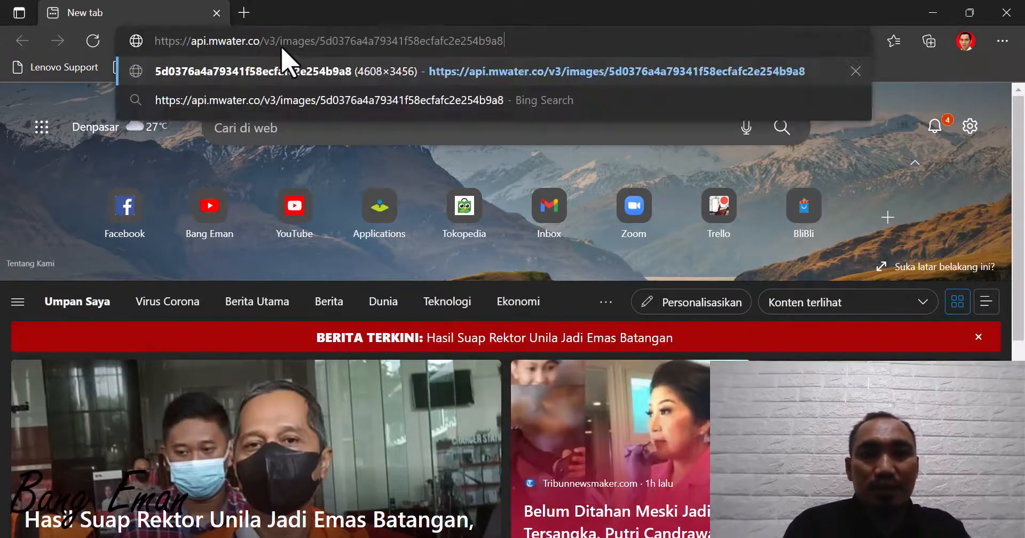
pyautogui.press('Return')
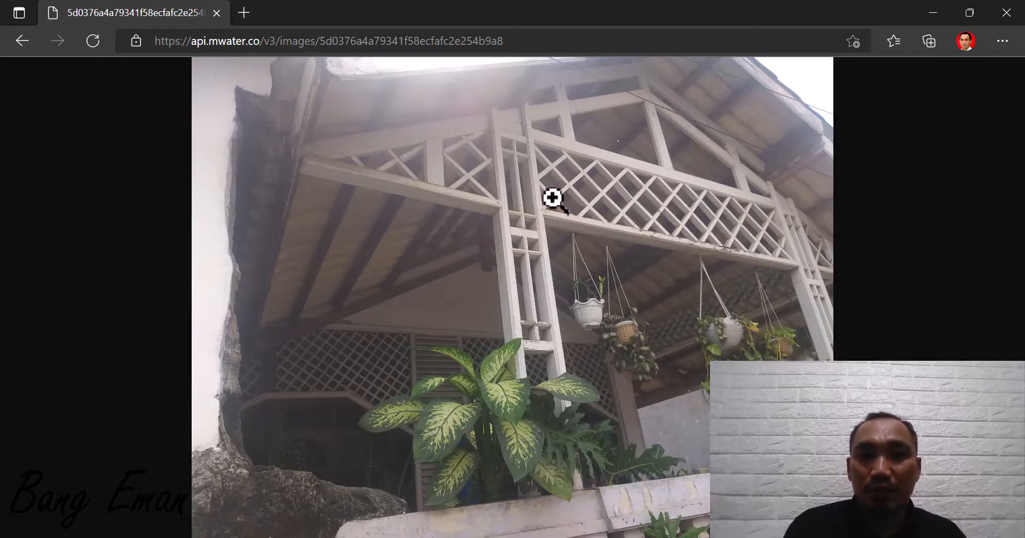
# Step: Examine the PEL002 photo and its image options in the browser, and return to the daftar_photo workbook with the copy selection cleared
pyautogui.rightClick(566, 209)
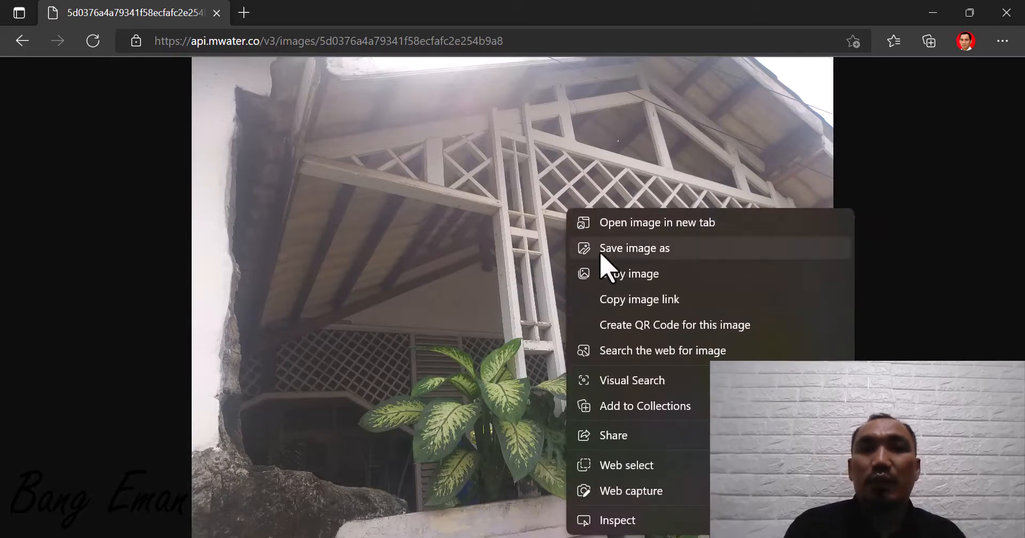
pyautogui.click(415, 259)
pyautogui.click(414, 256)
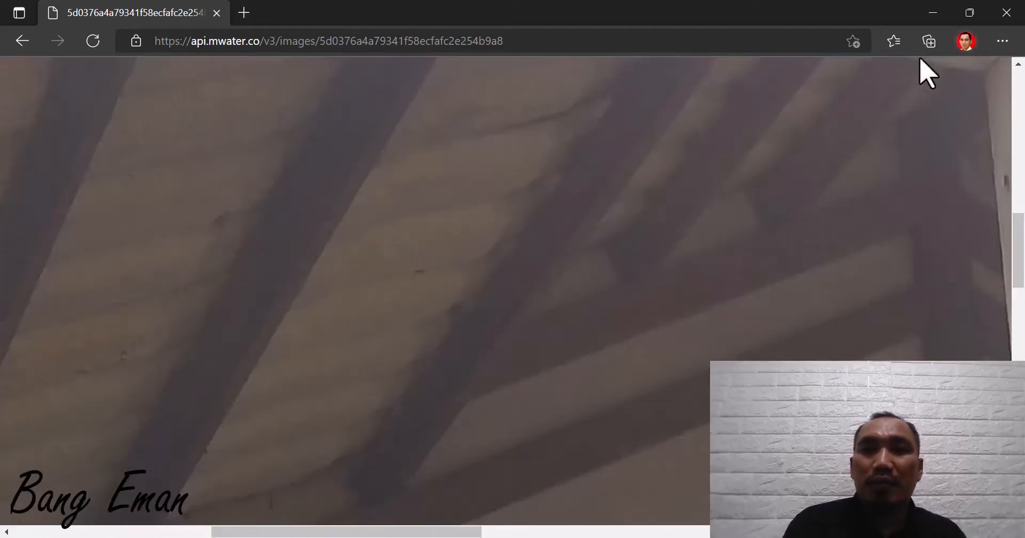
pyautogui.click(528, 276)
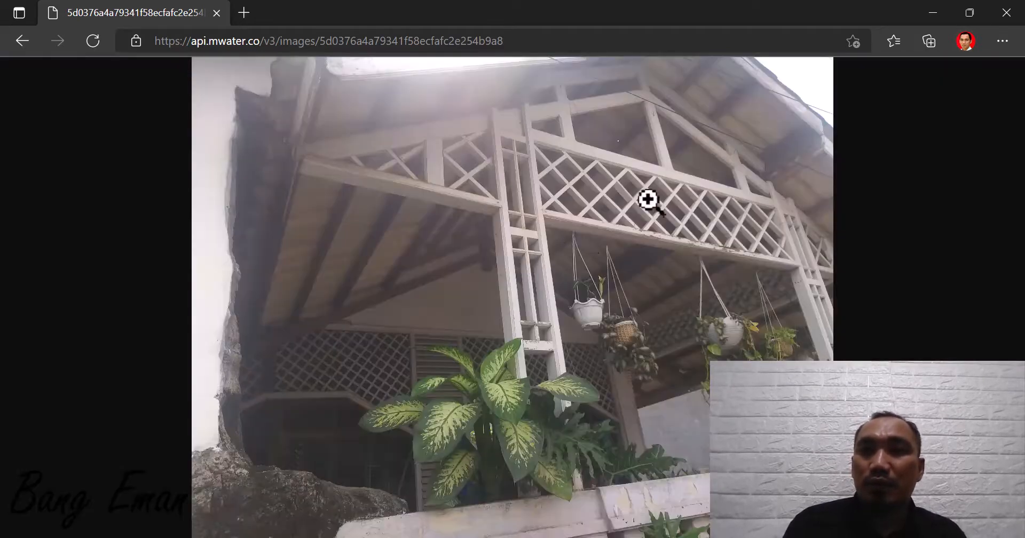
pyautogui.click(935, 13)
pyautogui.click(673, 334)
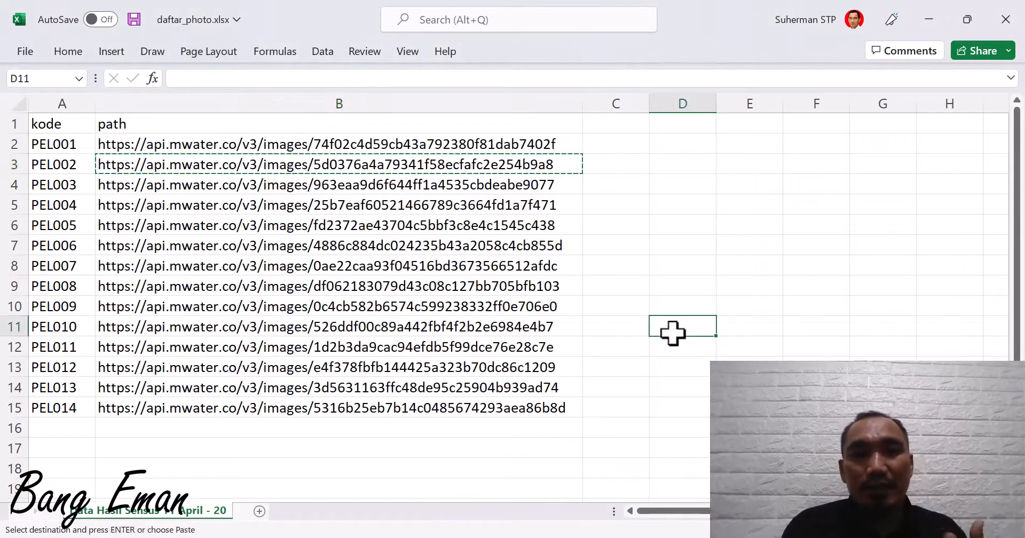
pyautogui.press('Escape')
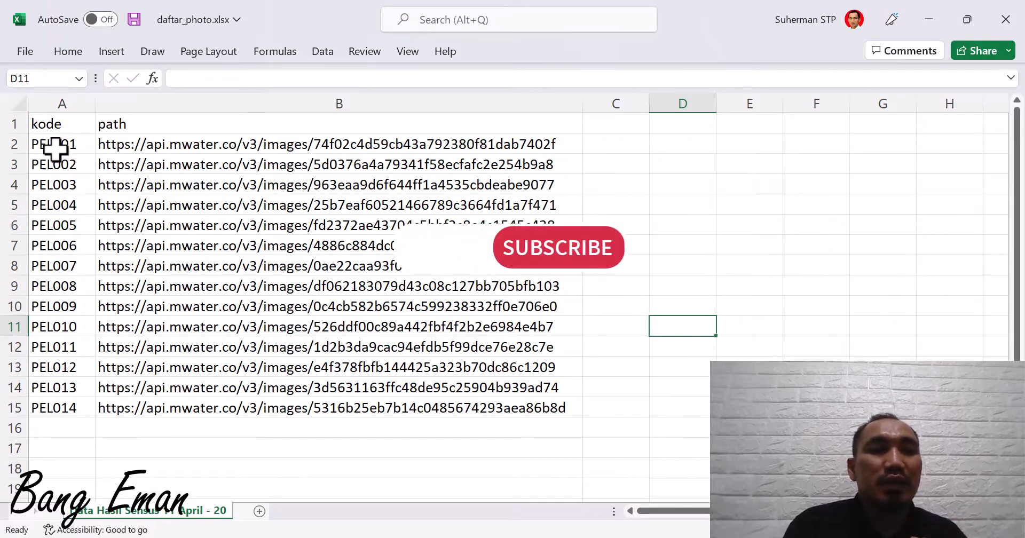
# Step: Examine the codes in the kode column, and check the Talend job window and the workbook's location in the photo_mwater folder
pyautogui.click(55, 147)
pyautogui.click(59, 165)
pyautogui.click(69, 205)
pyautogui.click(70, 246)
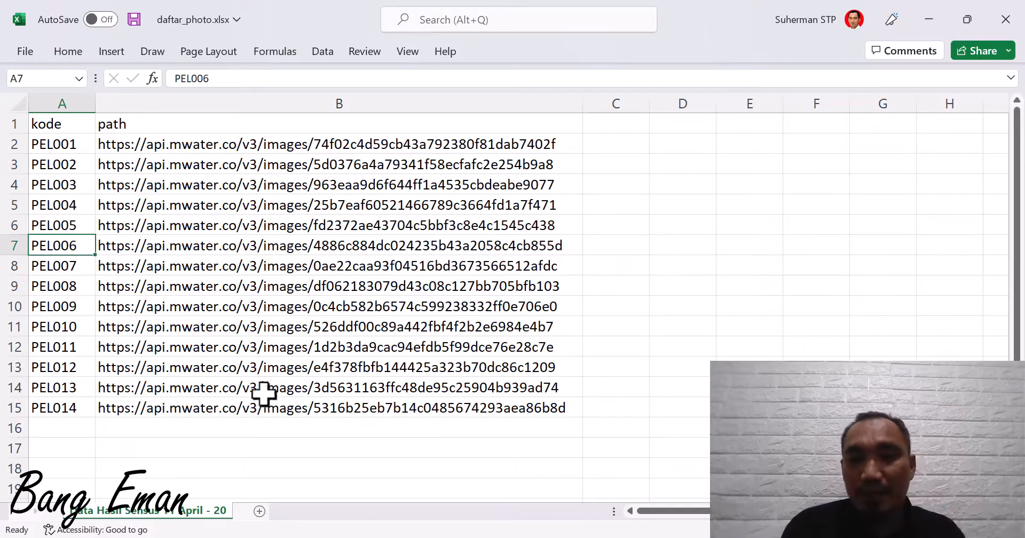
pyautogui.hotkey('alt', 'Tab')
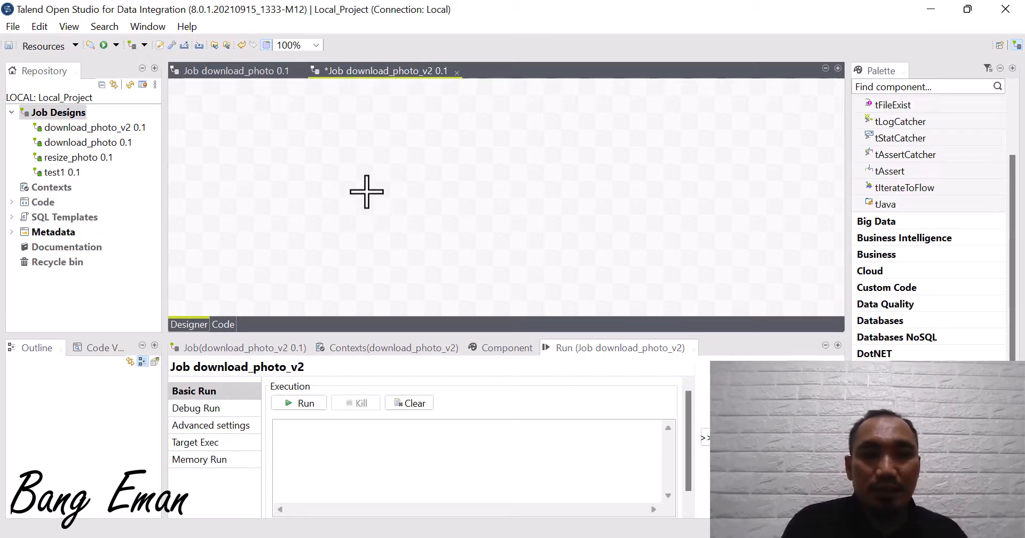
pyautogui.hotkey('alt', 'Tab')
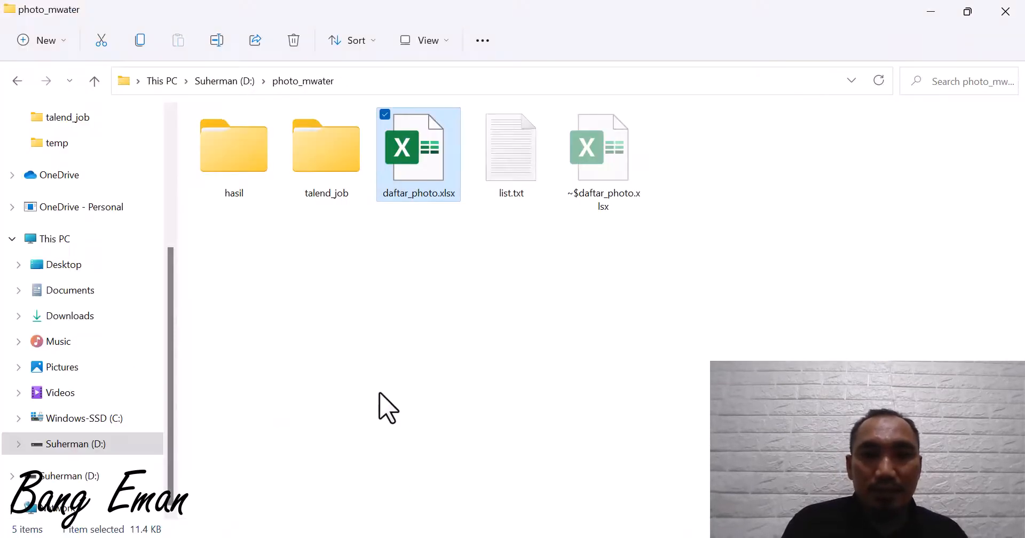
pyautogui.click(401, 170)
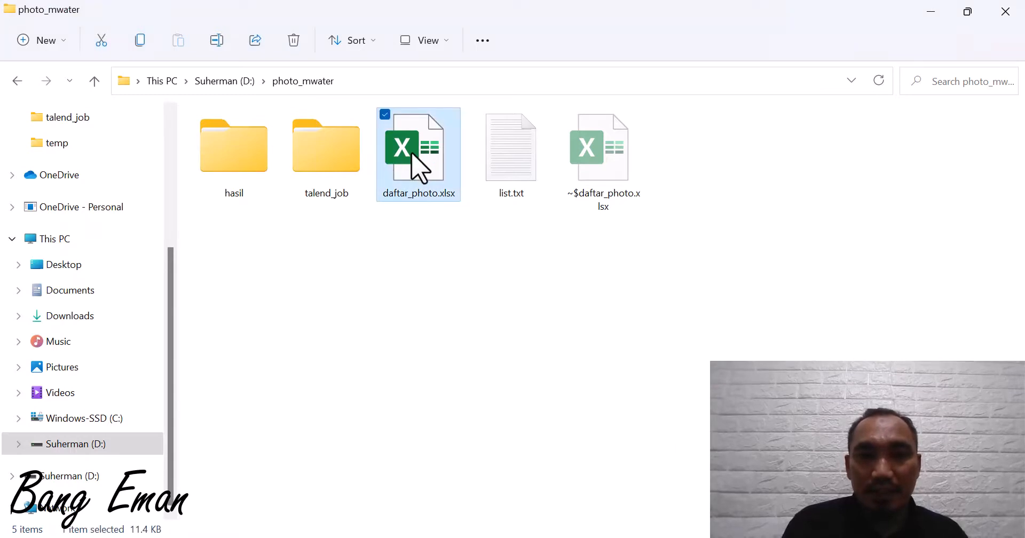
pyautogui.click(587, 162)
pyautogui.hotkey('alt', 'Tab')
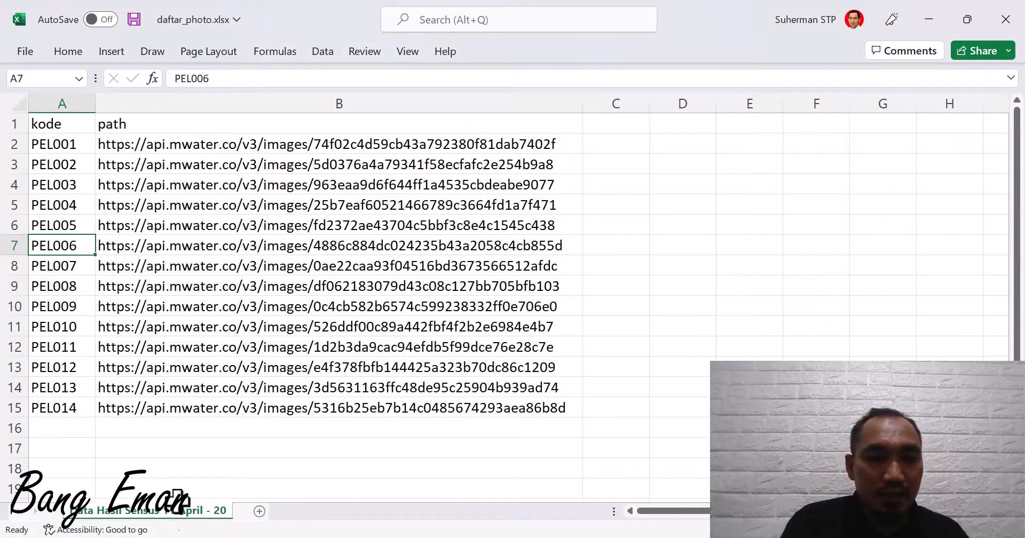
pyautogui.rightClick(190, 514)
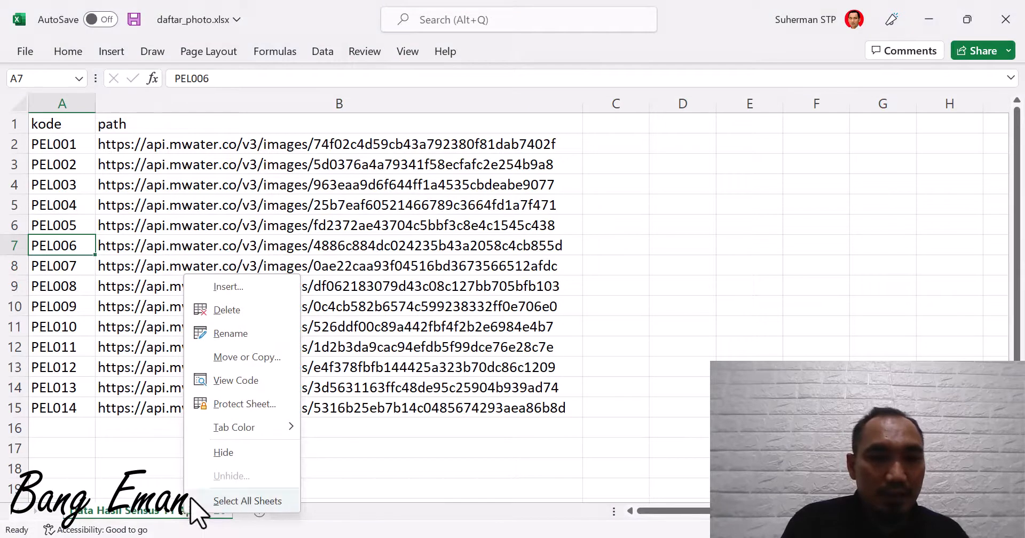
pyautogui.click(231, 334)
pyautogui.click(292, 462)
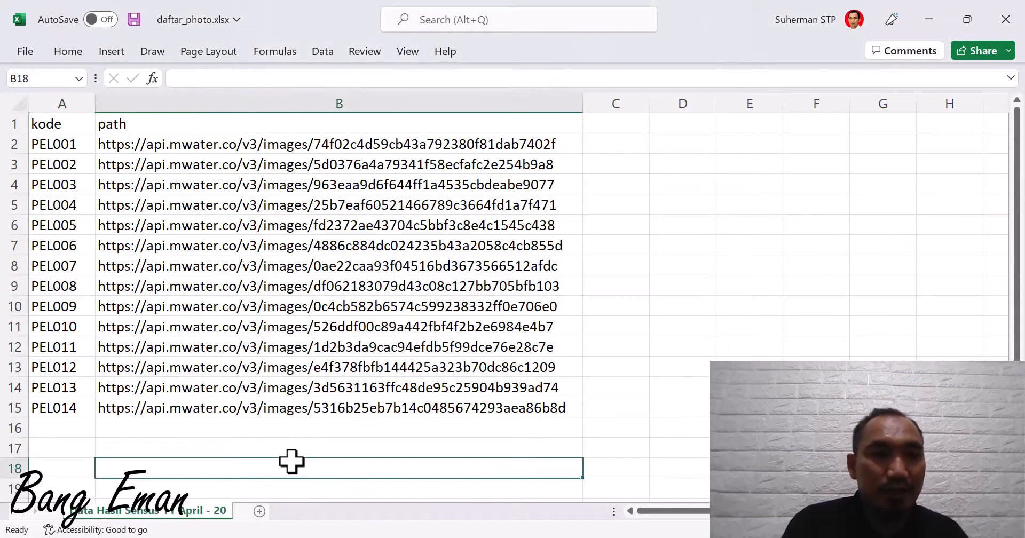
# Step: Check the kode and path headers and the data range beneath them, and close the daftar_photo workbook
pyautogui.click(56, 127)
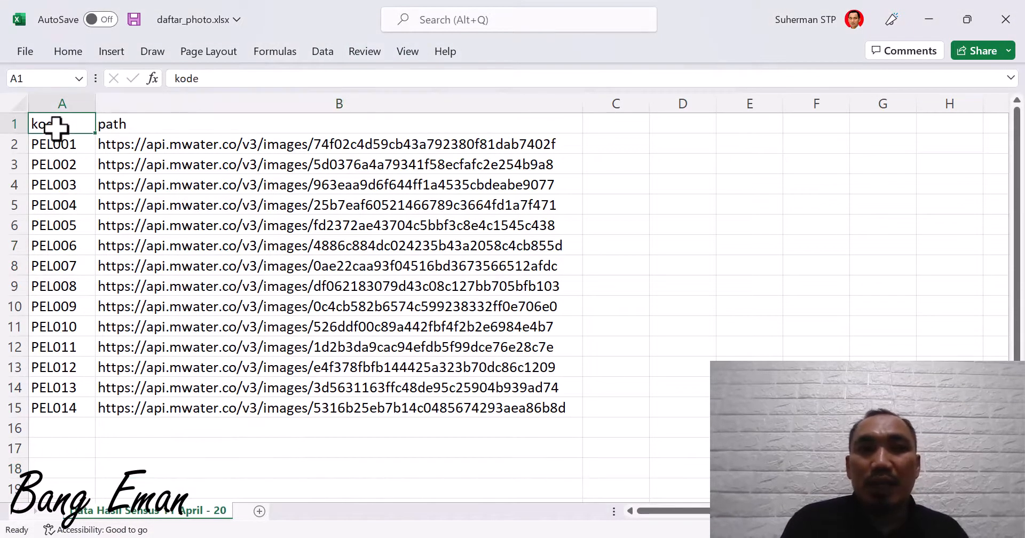
pyautogui.click(141, 121)
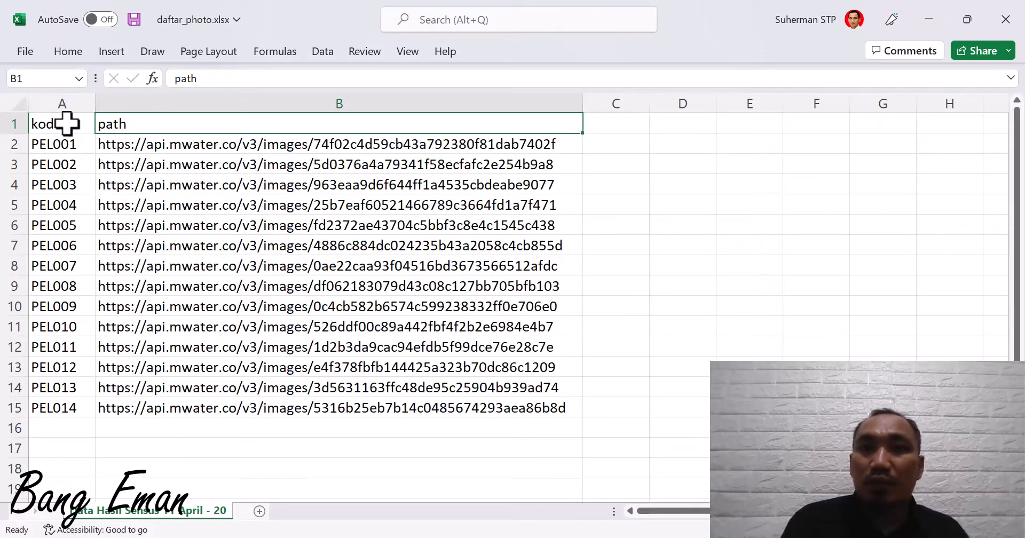
pyautogui.click(65, 124)
pyautogui.moveTo(65, 124); pyautogui.dragTo(310, 408)
pyautogui.click(274, 458)
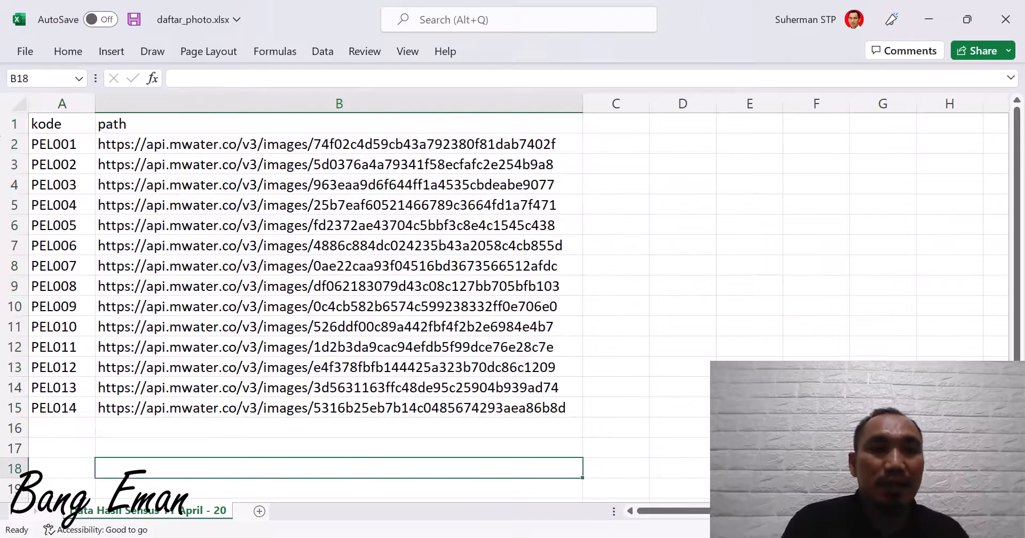
pyautogui.click(59, 126)
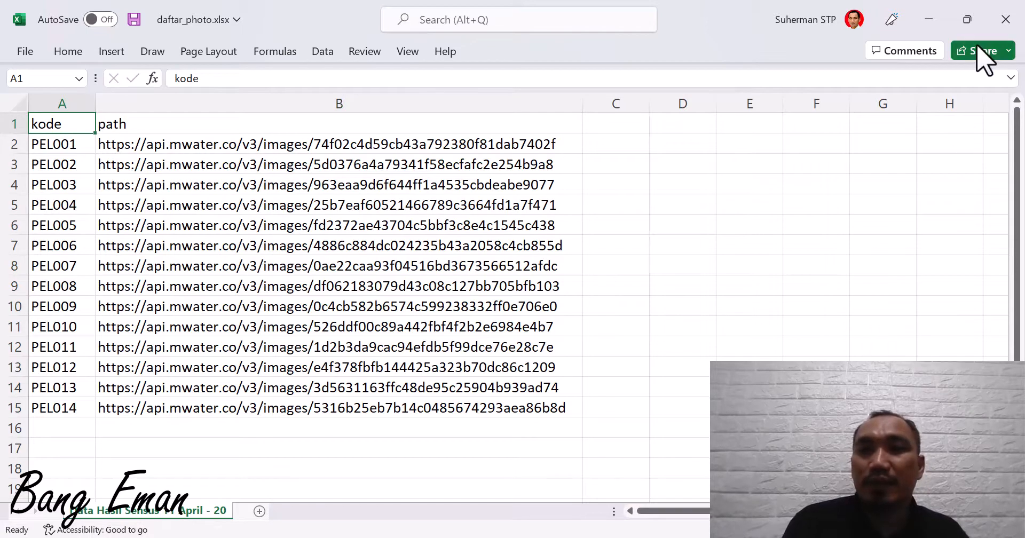
pyautogui.click(1006, 19)
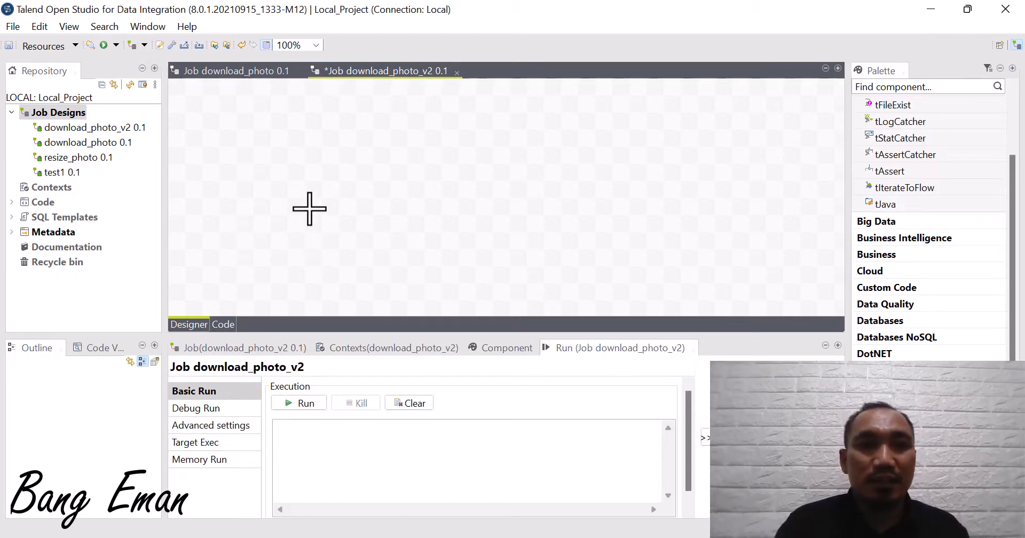
# Step: In Talend Open Studio, add a tFileInputExcel component to the download_photo_v2 job, show its basic settings and move it slightly higher on the canvas
pyautogui.write('ex')
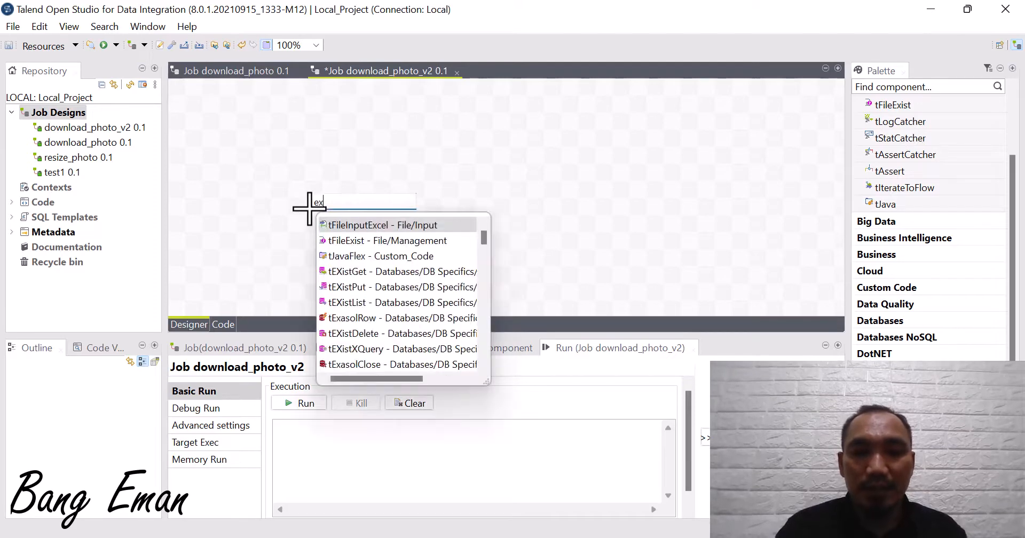
pyautogui.write('cel')
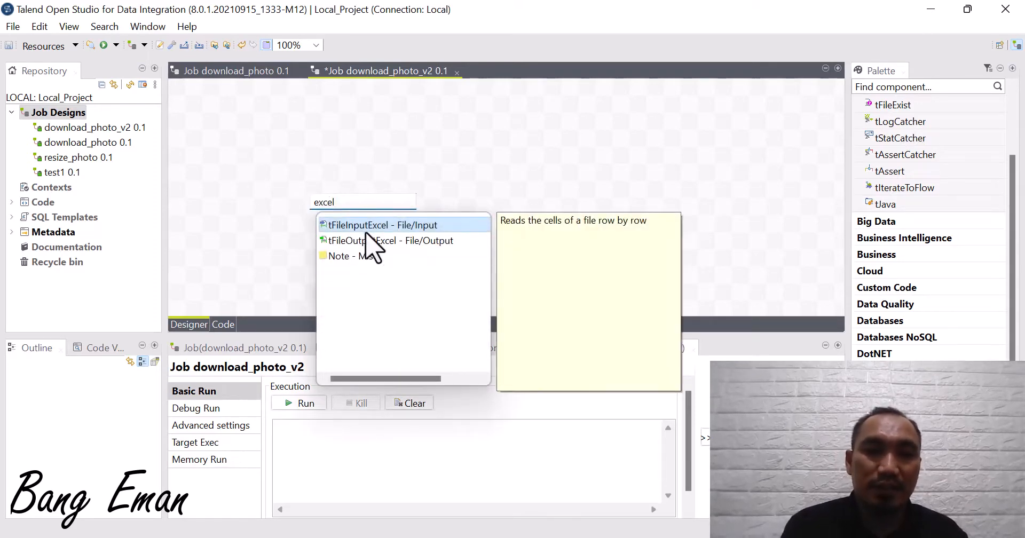
pyautogui.doubleClick(365, 226)
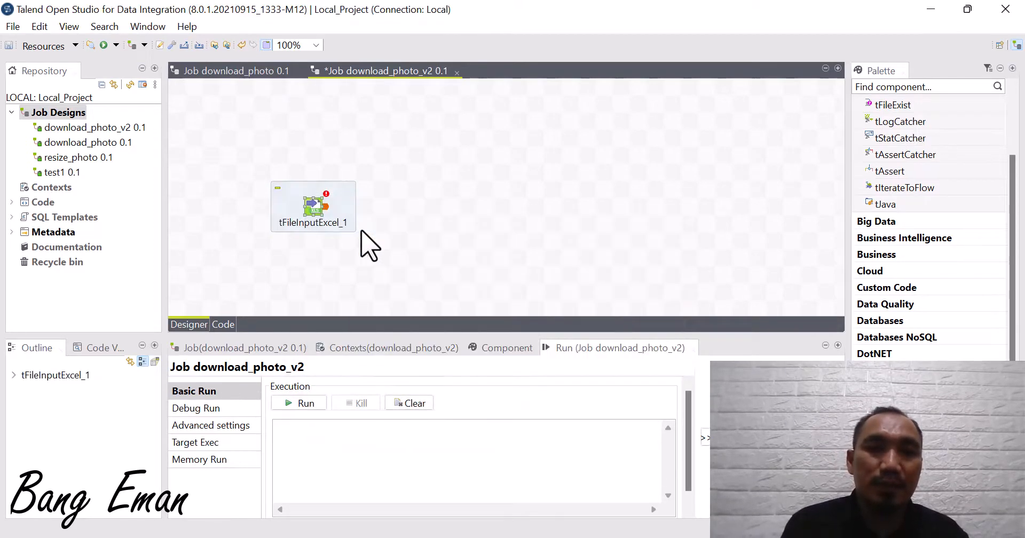
pyautogui.click(314, 213)
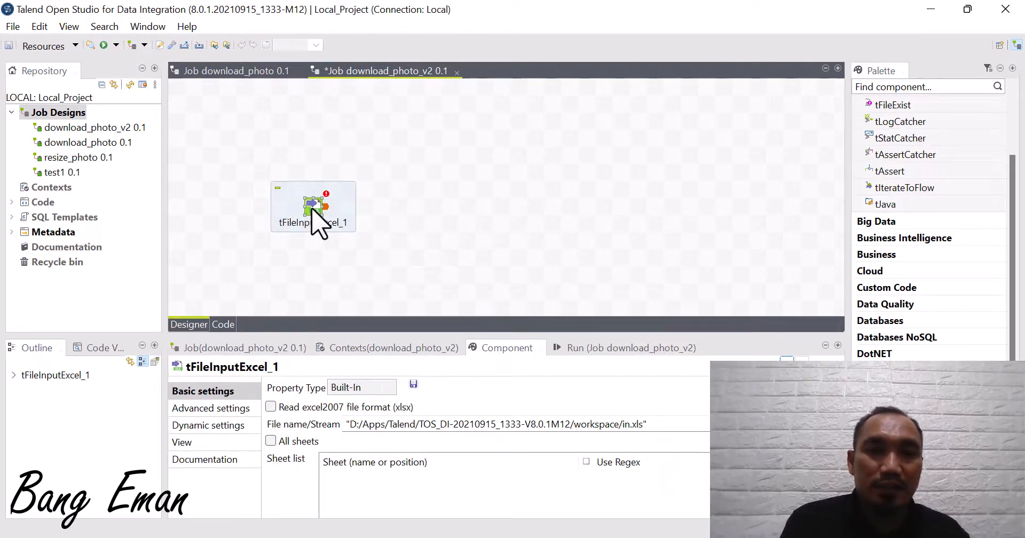
pyautogui.moveTo(311, 209); pyautogui.dragTo(315, 176)
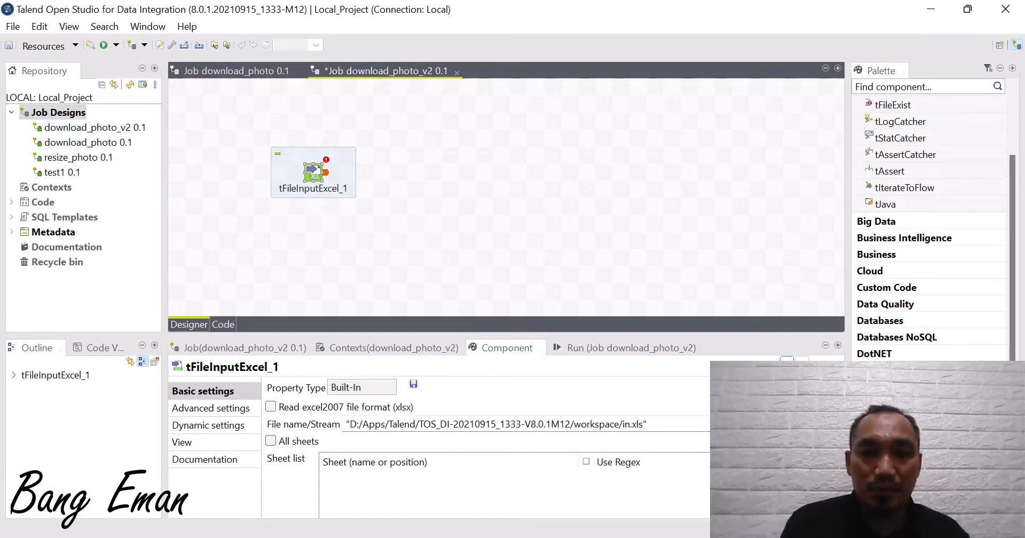
# Step: Enable reading the excel2007 xlsx format in tFileInputExcel_1 and choose daftar_photo.xlsx from the photo_mwater folder as its source file
pyautogui.click(408, 425)
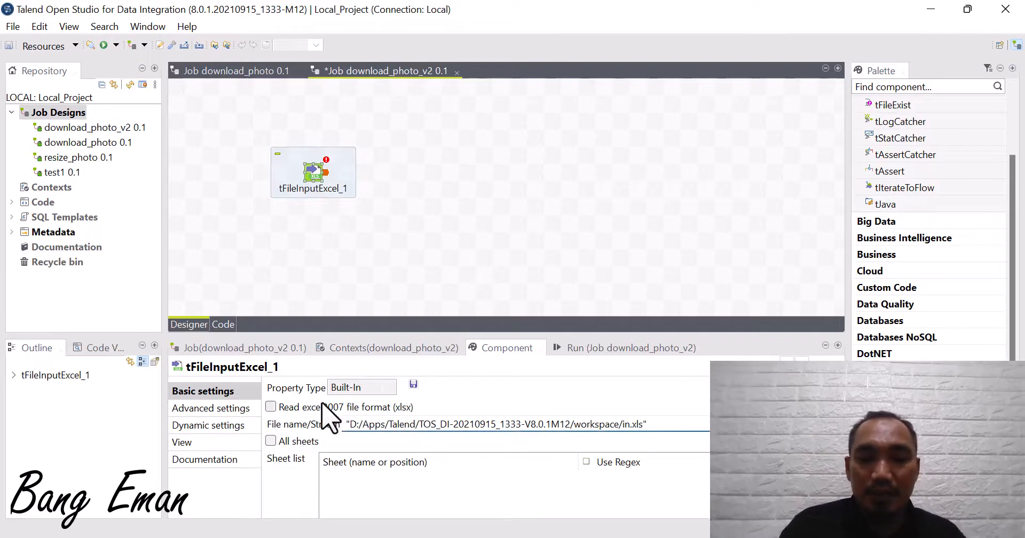
pyautogui.click(290, 407)
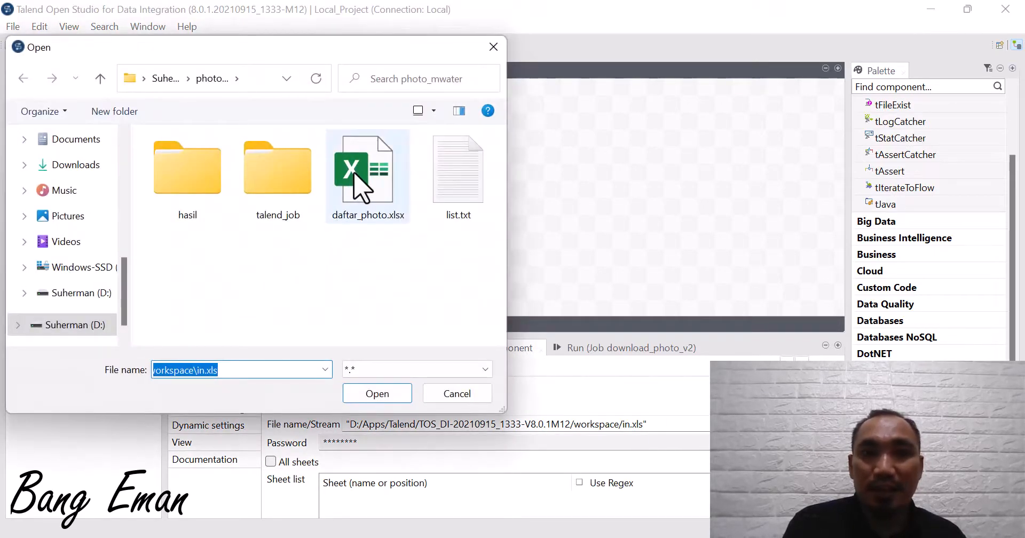
pyautogui.doubleClick(354, 175)
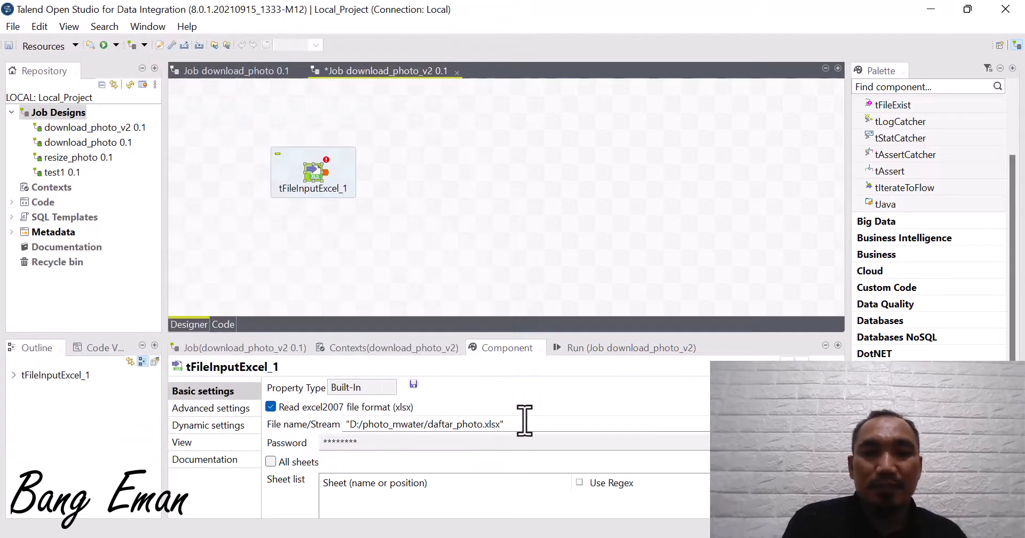
# Step: Add an entry to the component's sheet list and name it "Data Hasil Sensus 11 April - 20", including the quotation marks
pyautogui.scroll(-2, 486, 449)
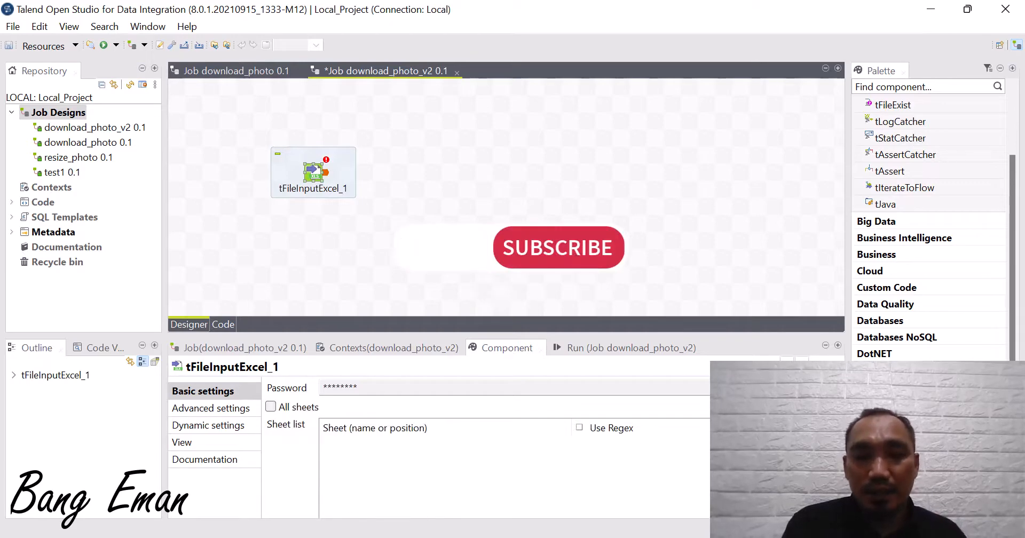
pyautogui.scroll(-1, 486, 448)
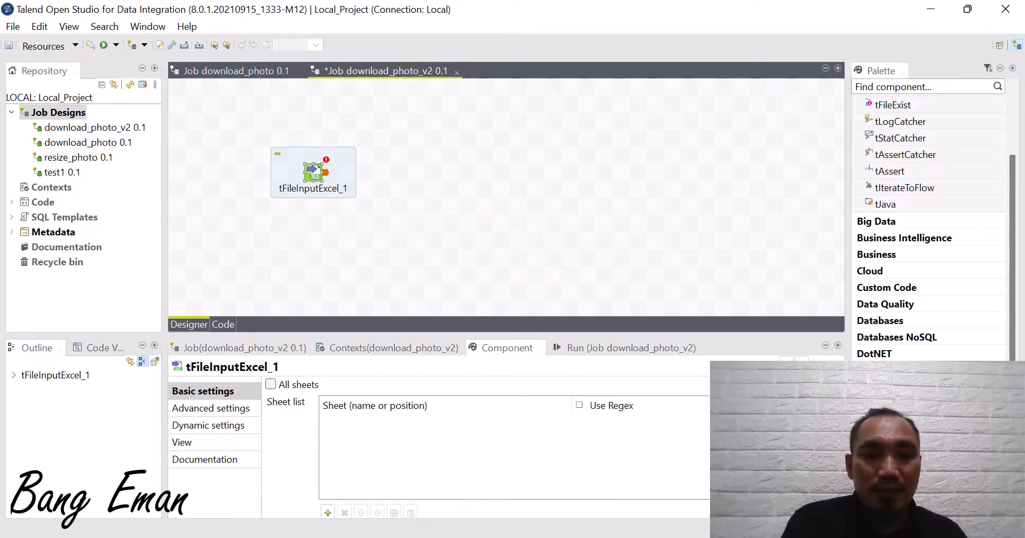
pyautogui.click(327, 513)
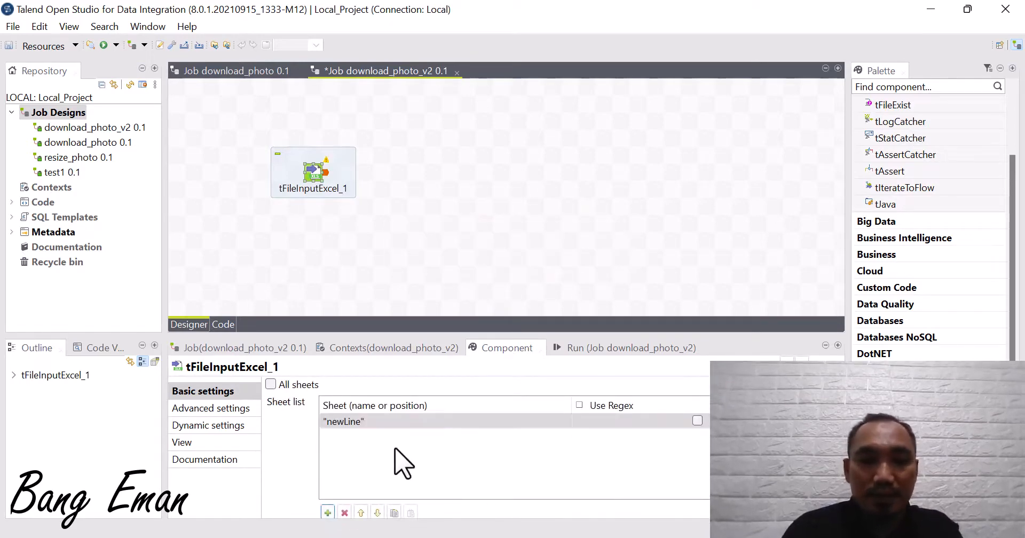
pyautogui.click(401, 421)
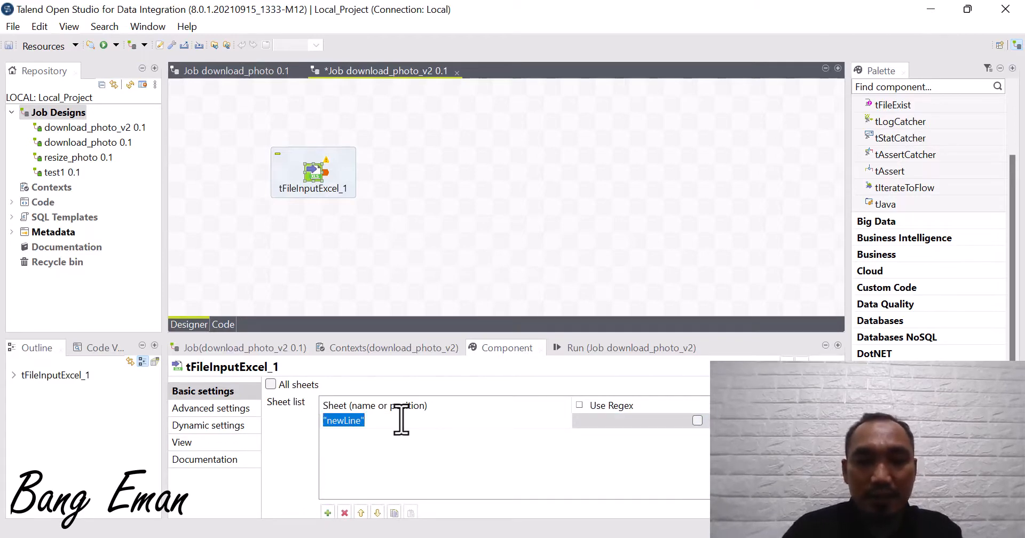
pyautogui.write('"Data Hasil Sensus 11 April - 20')
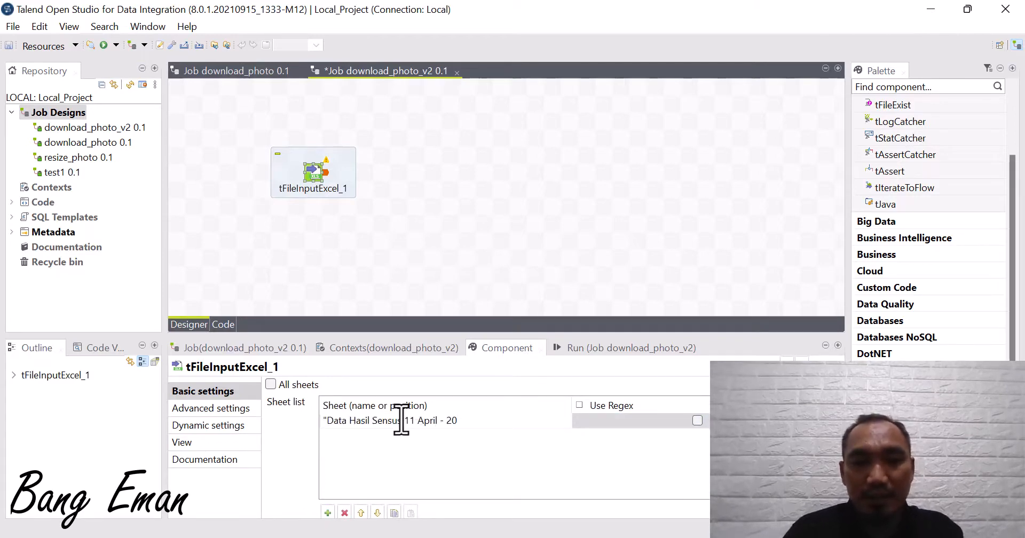
pyautogui.write('"')
pyautogui.press('Return')
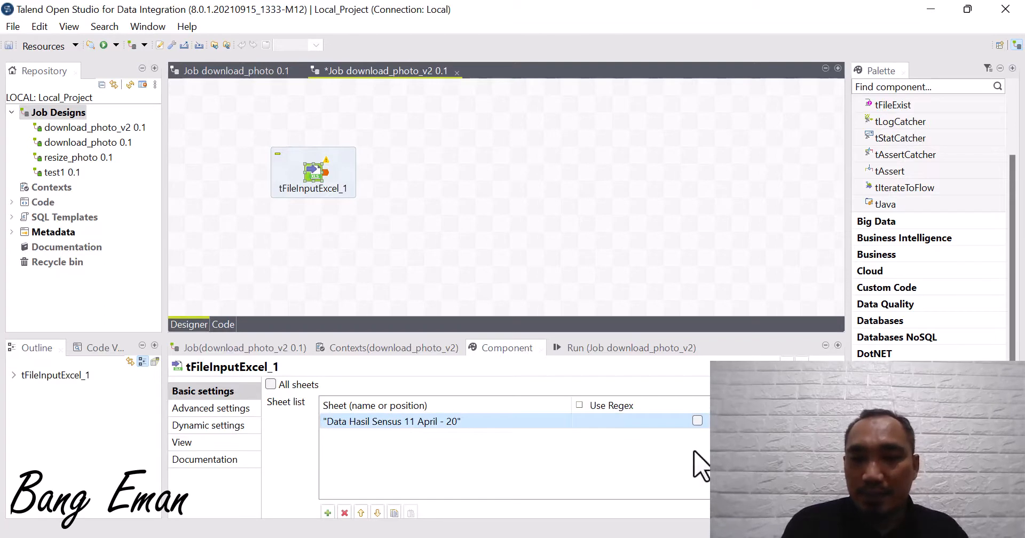
# Step: Set the number of header rows for tFileInputExcel_1 to 1
pyautogui.scroll(-3, 545, 508)
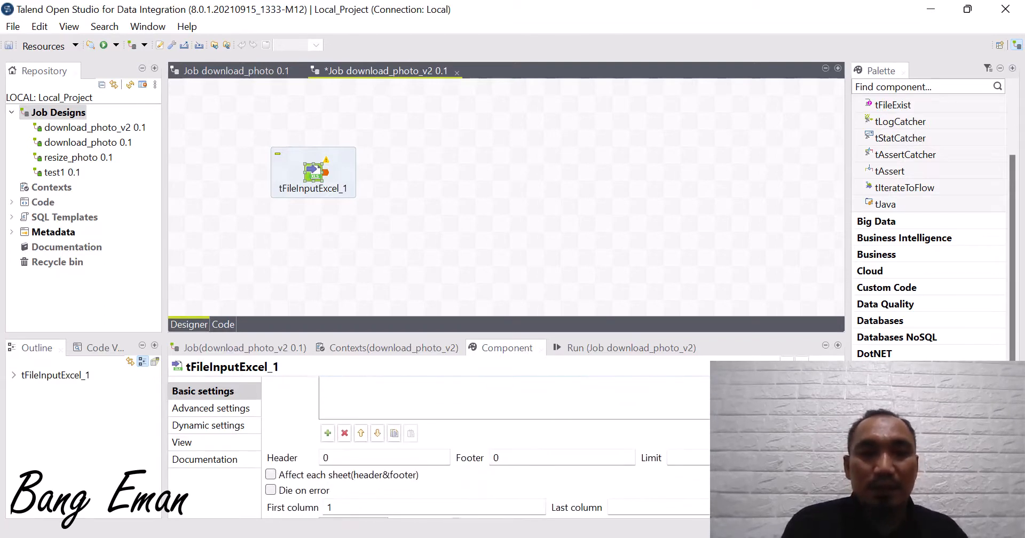
pyautogui.doubleClick(346, 460)
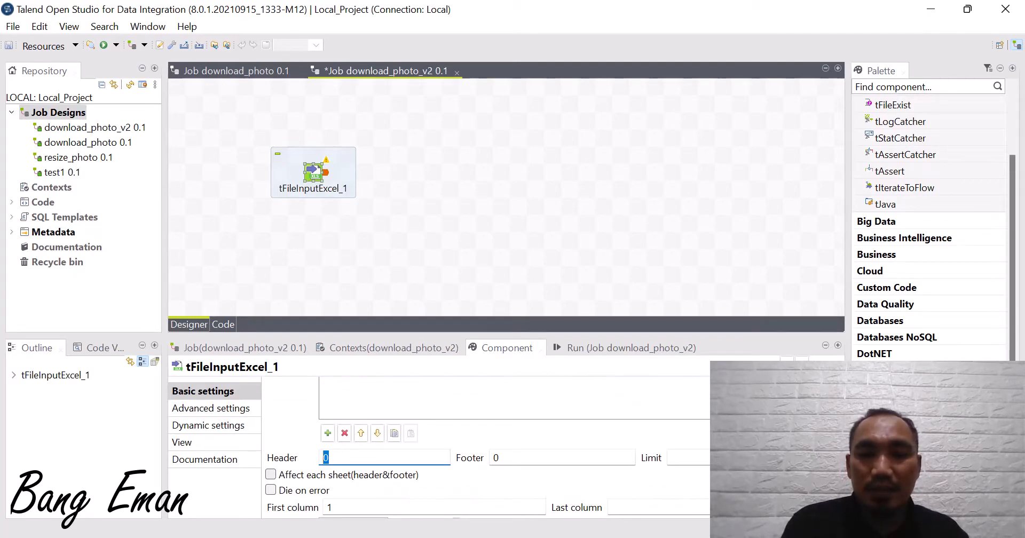
pyautogui.scroll(-1, 534, 459)
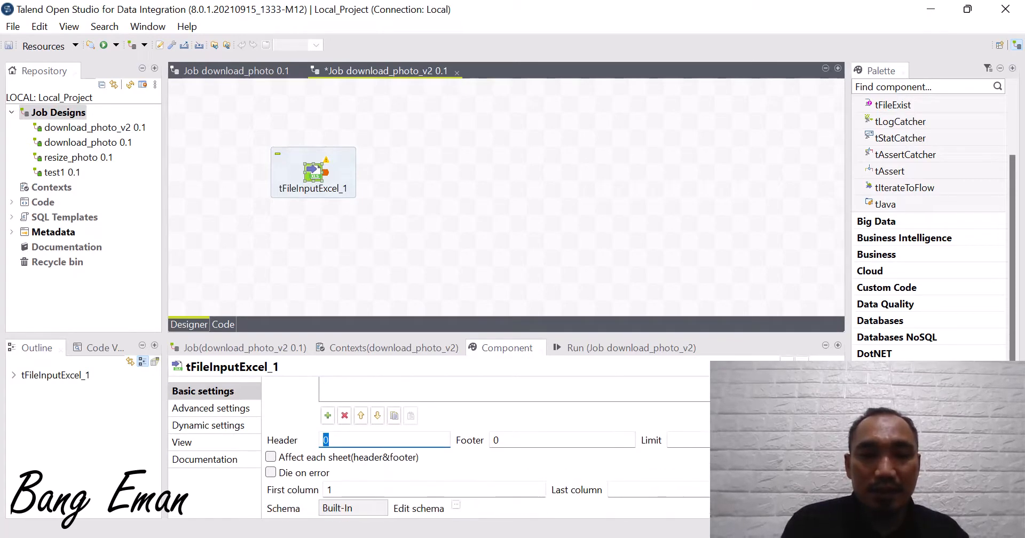
pyautogui.click(537, 445)
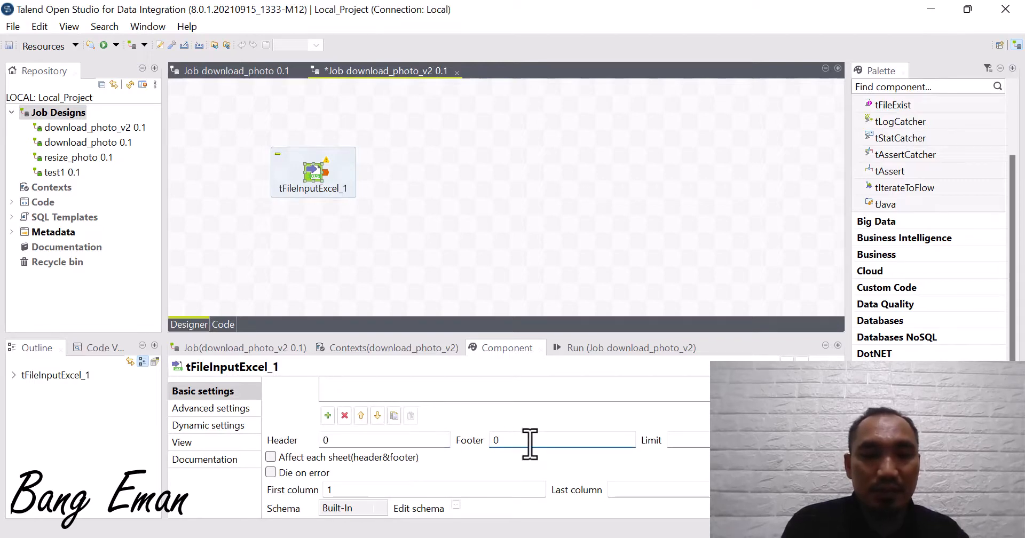
pyautogui.click(357, 490)
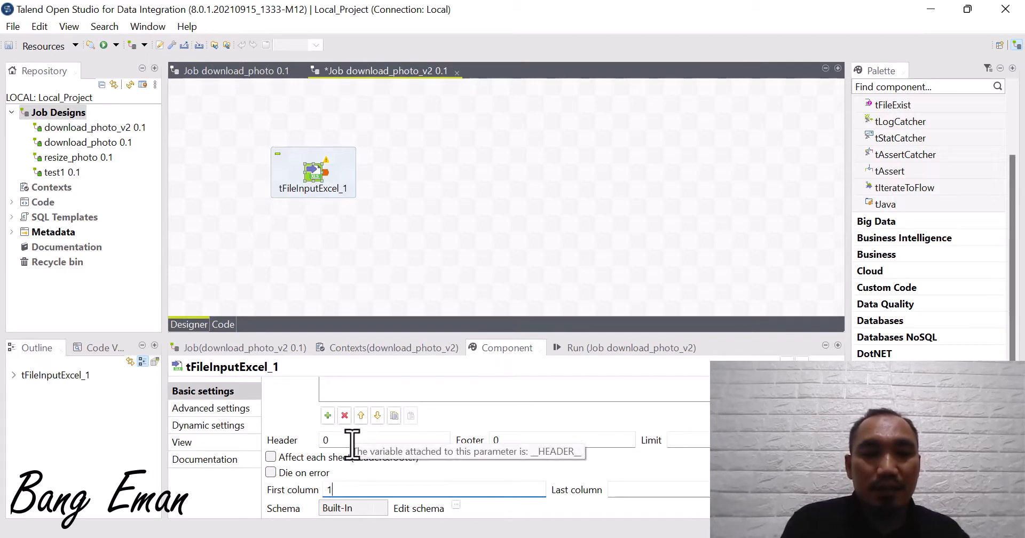
pyautogui.moveTo(352, 441); pyautogui.dragTo(310, 439)
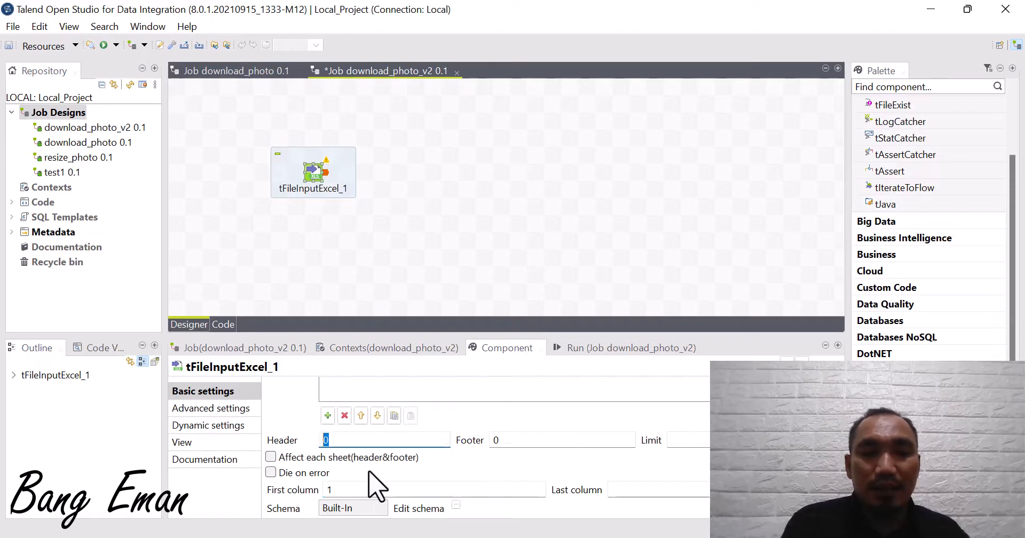
pyautogui.write('1')
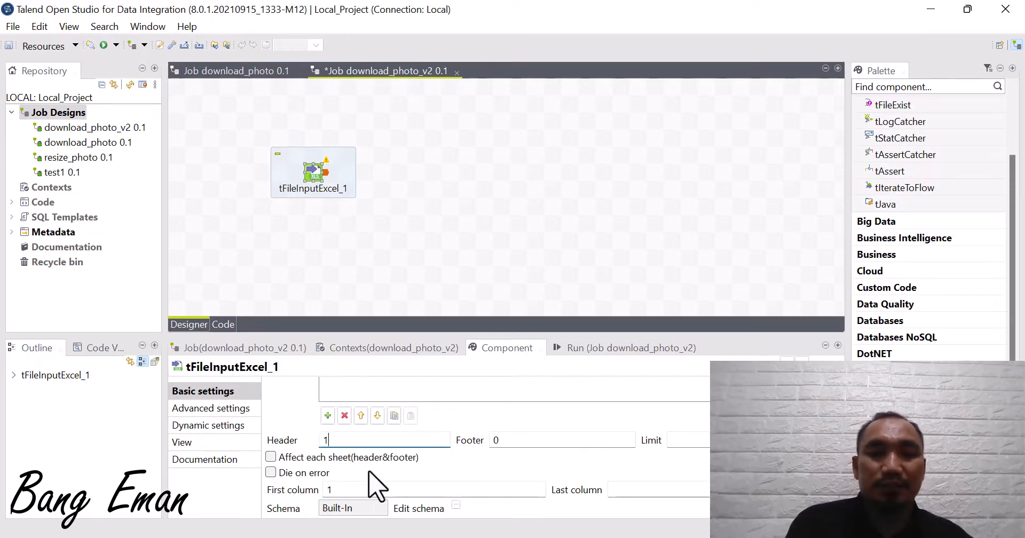
pyautogui.click(437, 489)
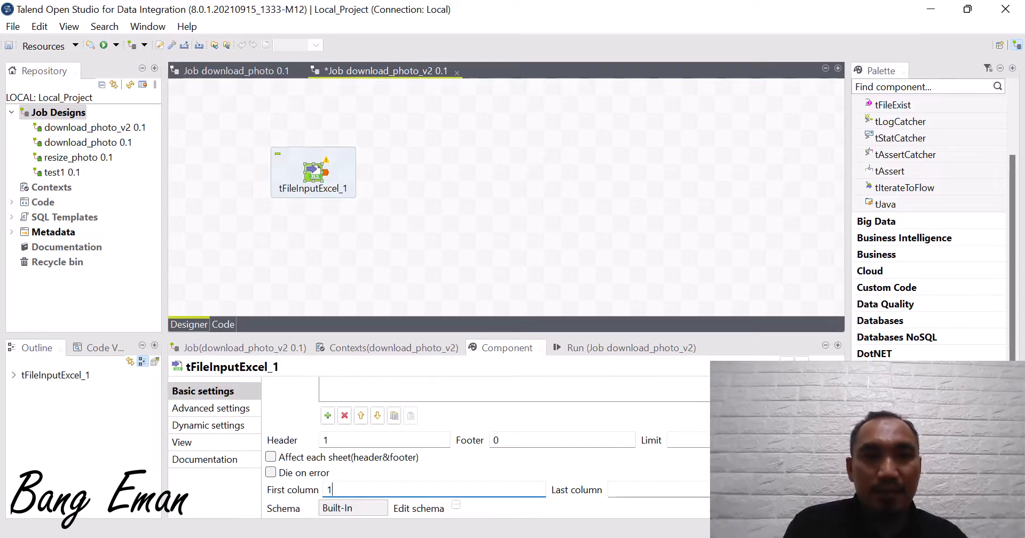
# Step: Edit the schema of tFileInputExcel_1 and add a String column named kode with a length of 10
pyautogui.click(425, 236)
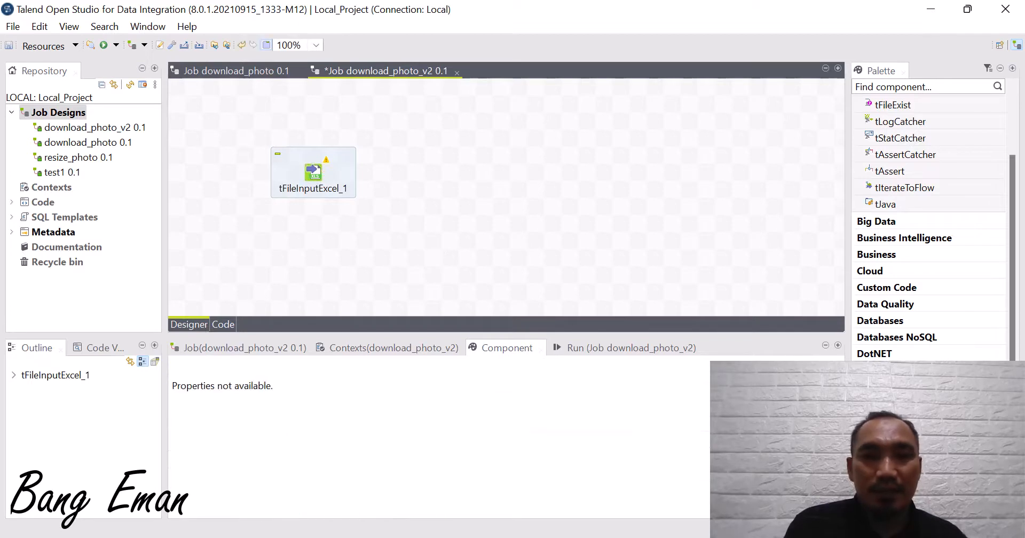
pyautogui.click(309, 181)
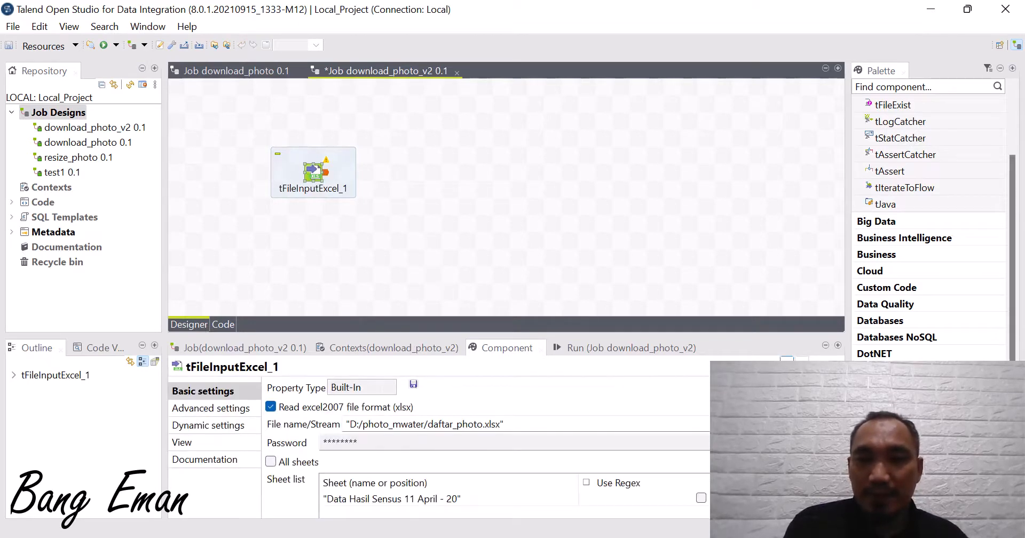
pyautogui.scroll(-3, 486, 437)
pyautogui.scroll(-3, 486, 438)
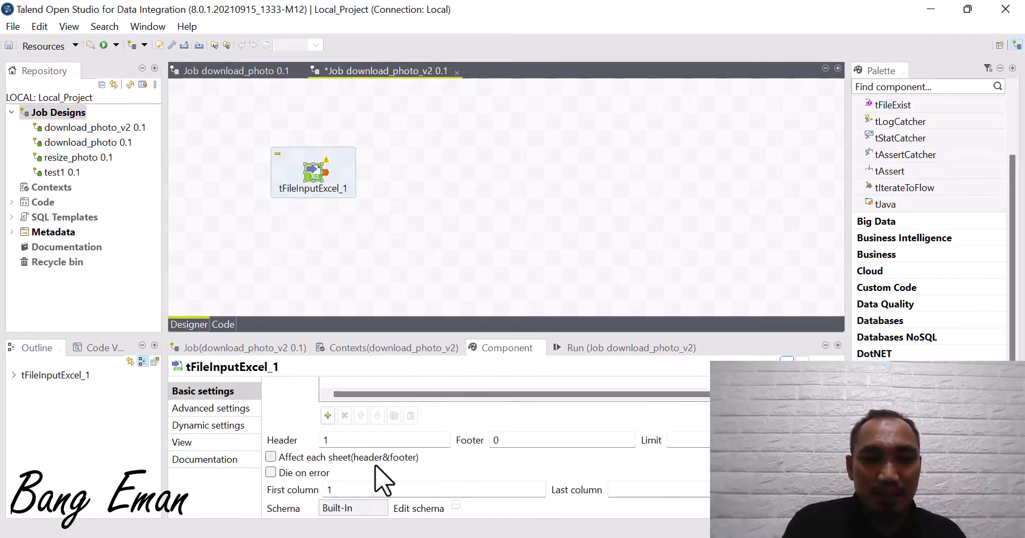
pyautogui.click(456, 506)
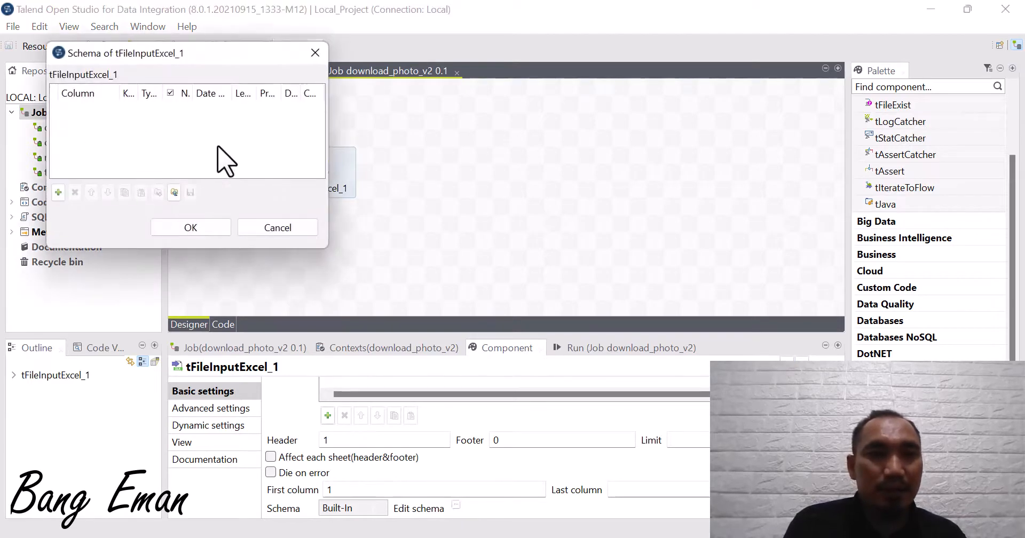
pyautogui.click(59, 193)
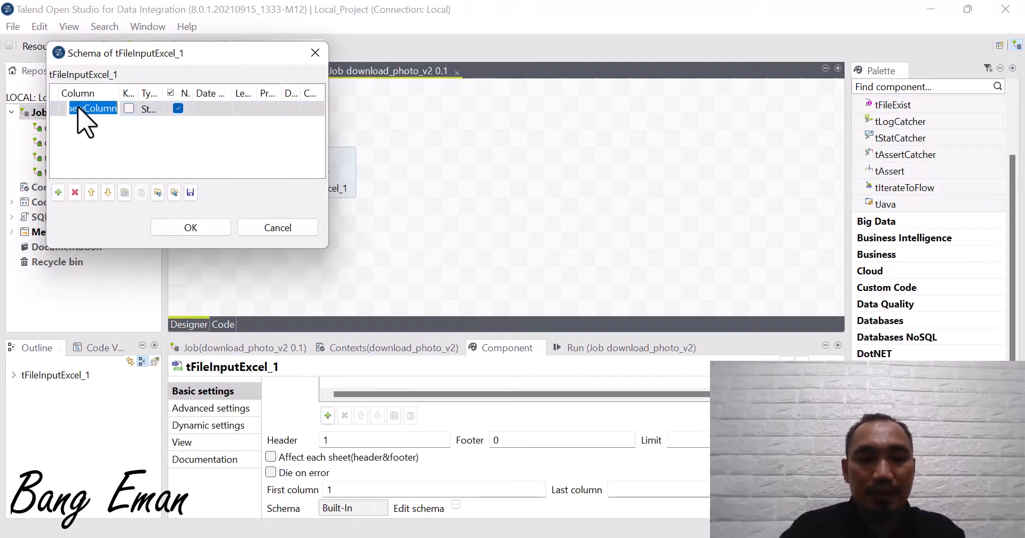
pyautogui.write('kode')
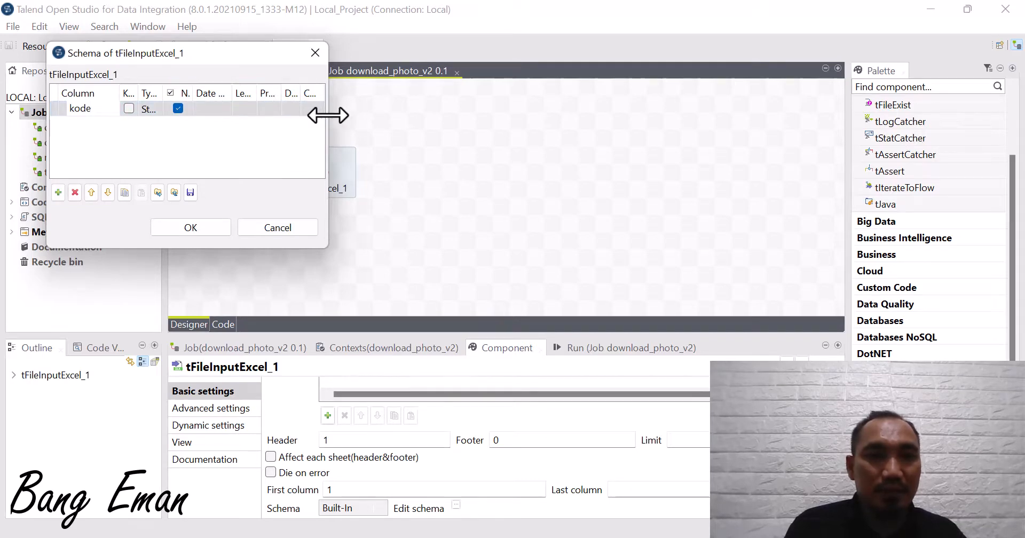
pyautogui.moveTo(327, 115); pyautogui.dragTo(604, 133)
pyautogui.click(413, 108)
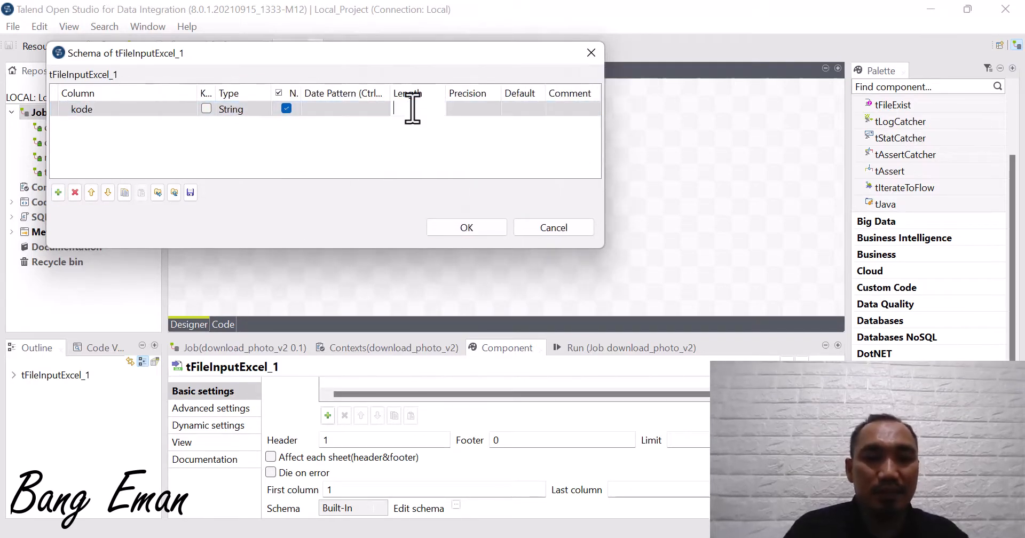
pyautogui.write('10')
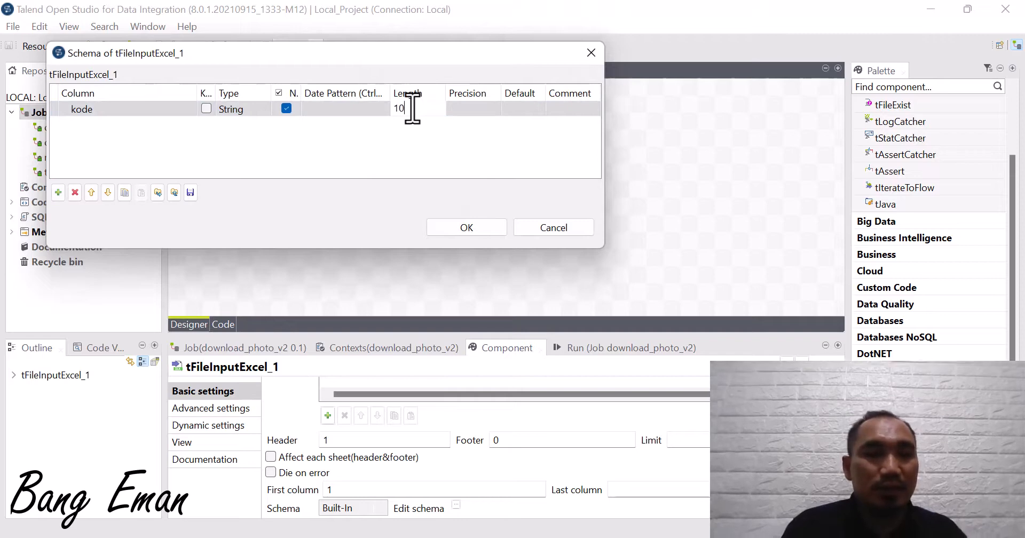
# Step: Add a second String column named path with a length of 100 to the schema and accept the schema
pyautogui.click(58, 193)
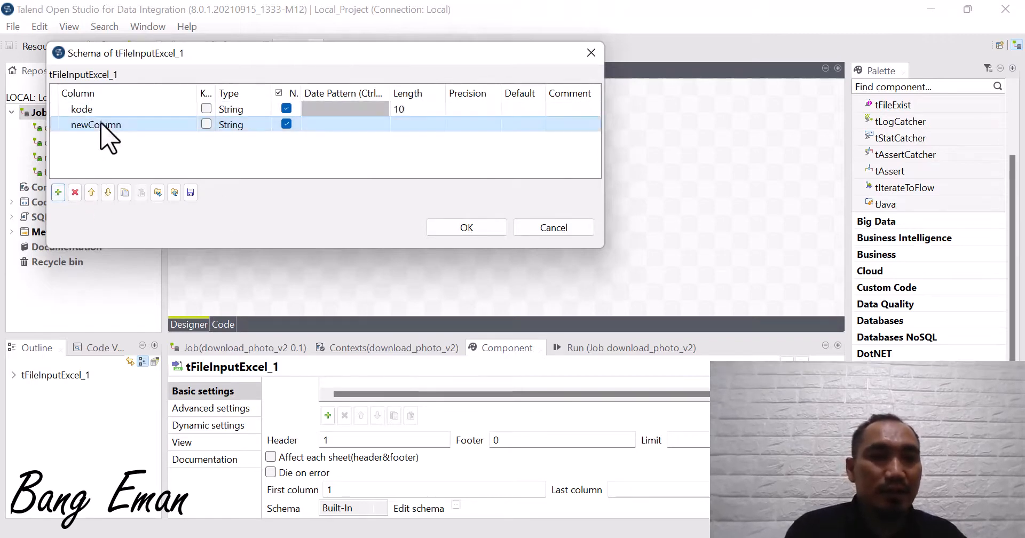
pyautogui.click(101, 124)
pyautogui.write('path')
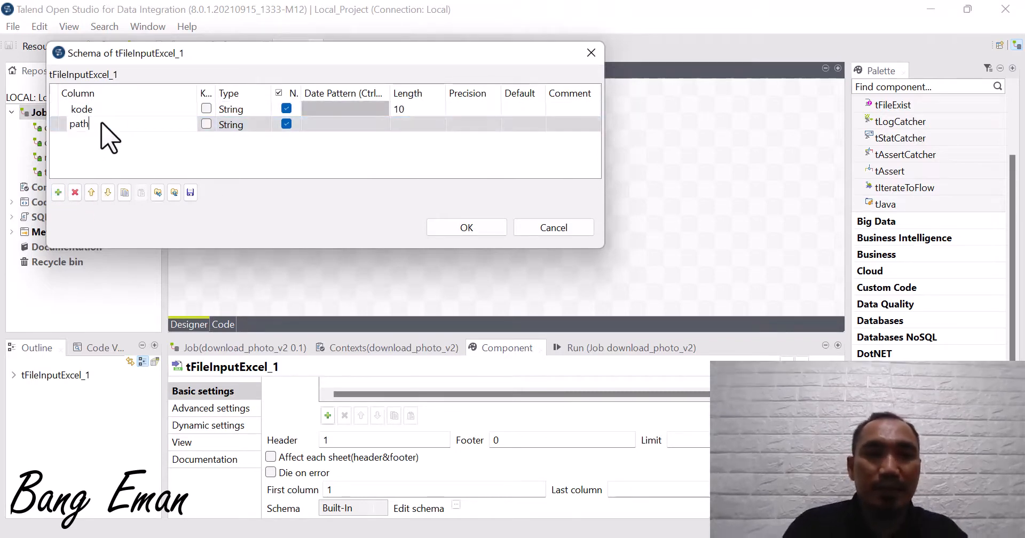
pyautogui.press('Return')
pyautogui.click(418, 125)
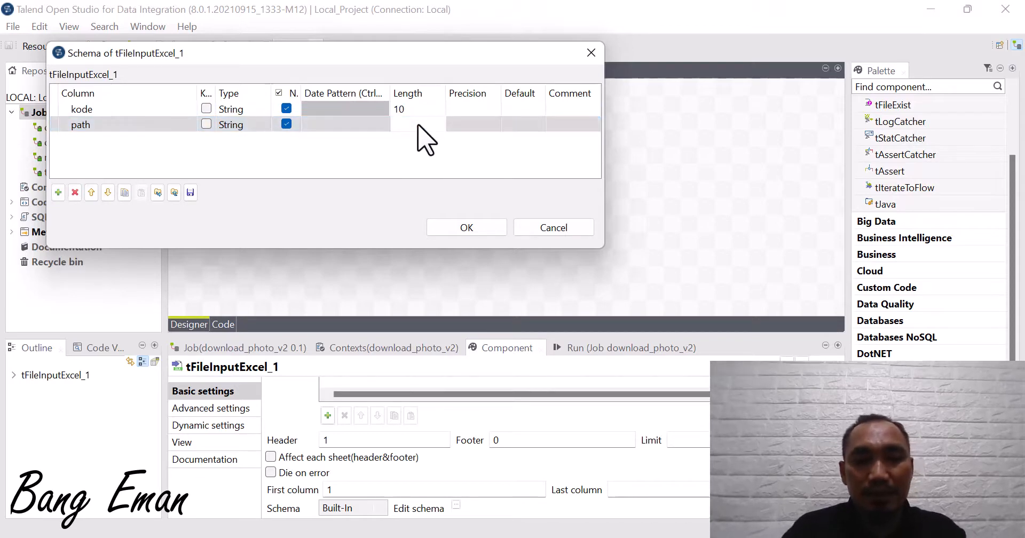
pyautogui.write('100')
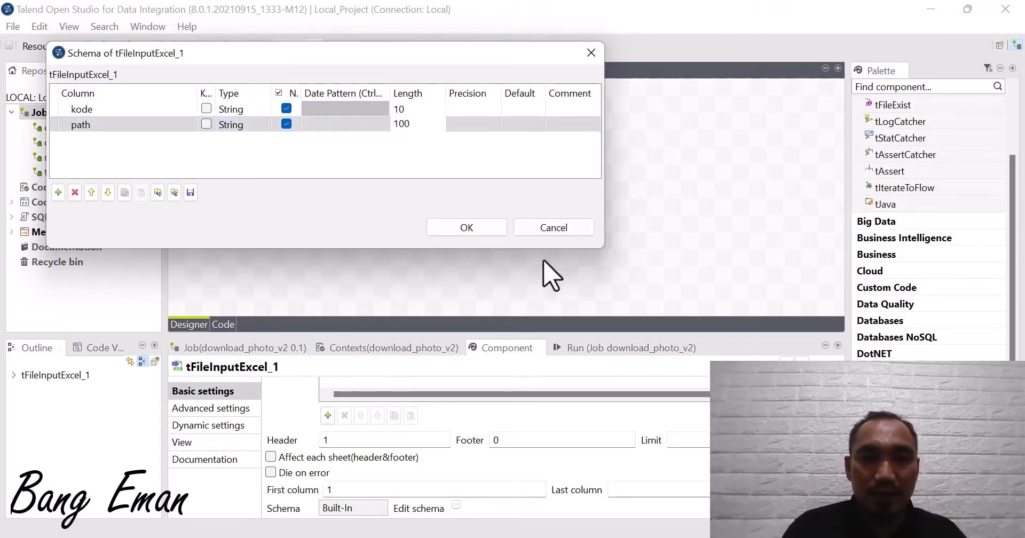
pyautogui.click(461, 230)
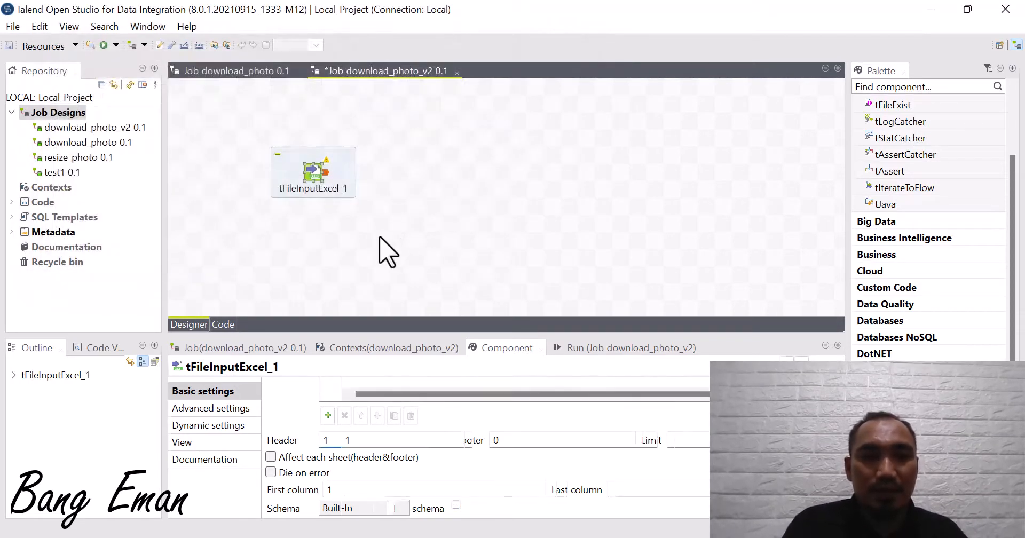
# Step: Recheck the tFileInputExcel_1 settings, add a tLogRow component beside it on the canvas, and select the Excel input again
pyautogui.click(315, 181)
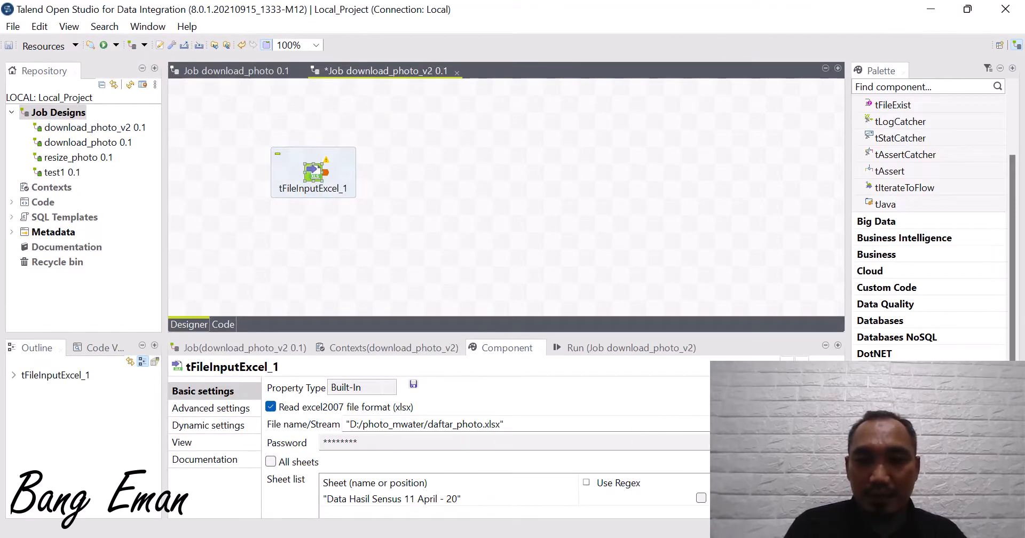
pyautogui.scroll(-5, 488, 451)
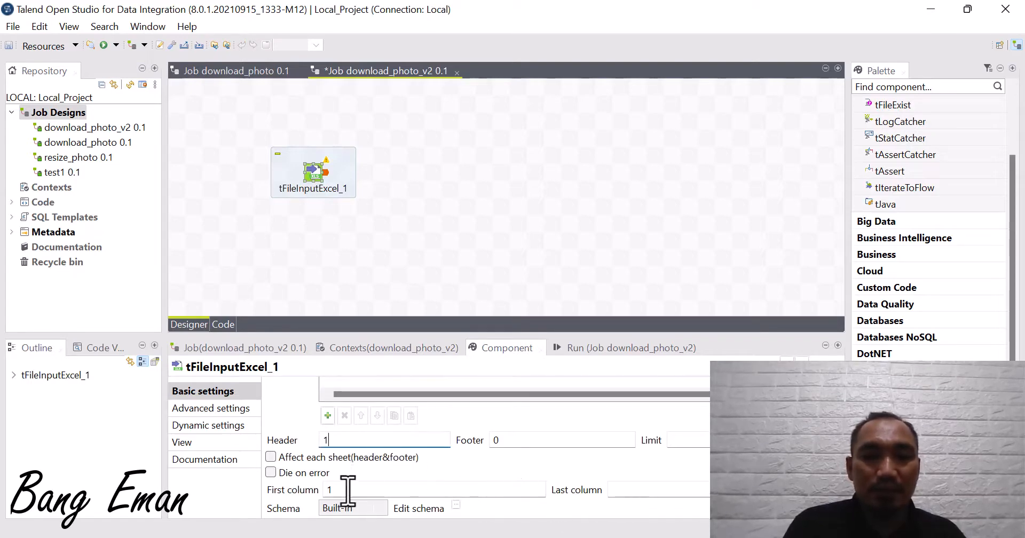
pyautogui.click(430, 208)
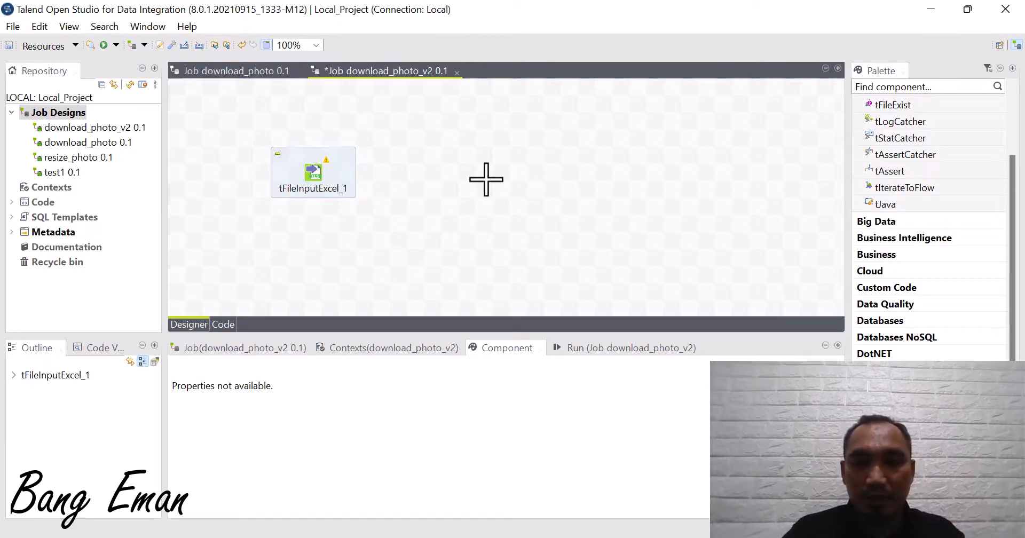
pyautogui.write('log')
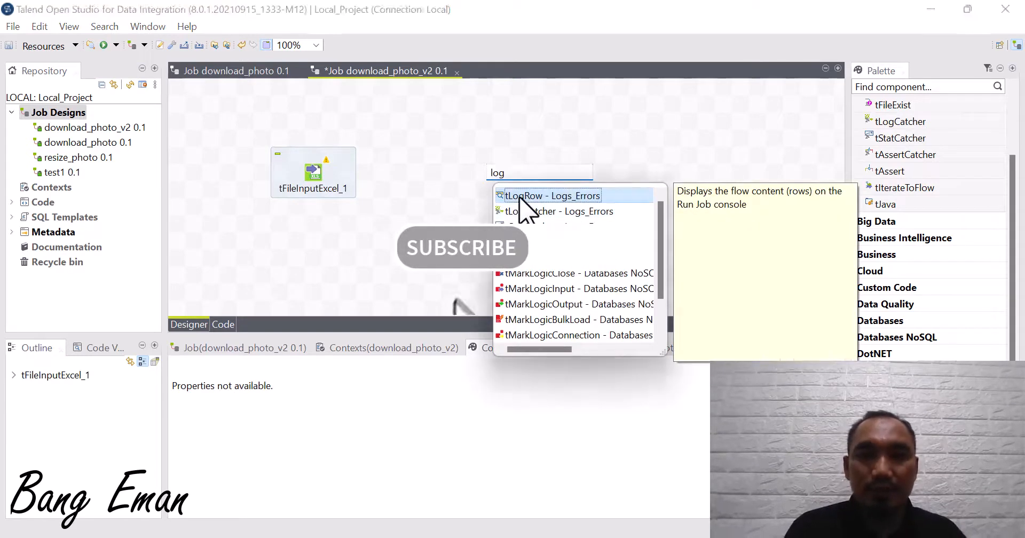
pyautogui.doubleClick(526, 197)
pyautogui.click(326, 188)
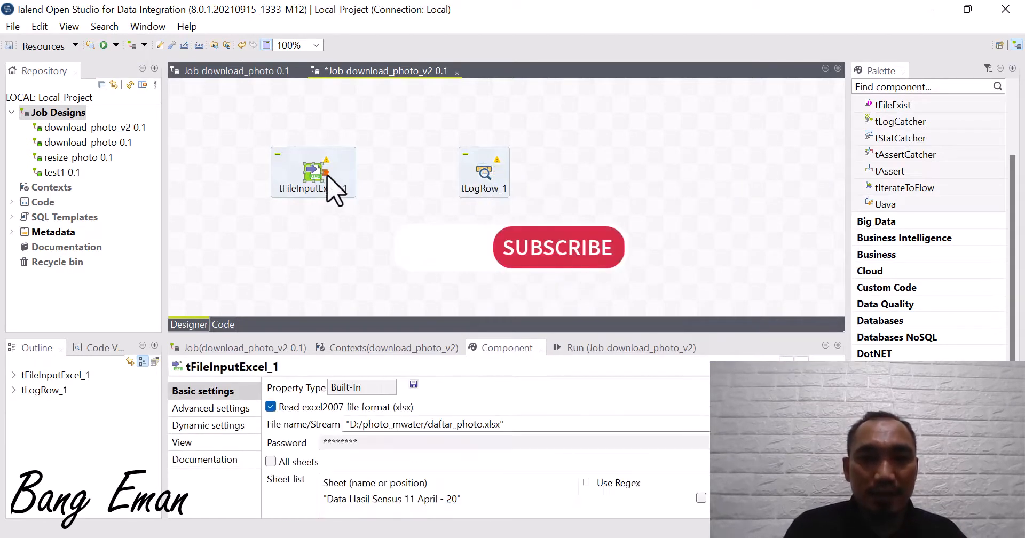
# Step: Connect tFileInputExcel_1 to tLogRow_1 with a Main row and run the download_photo_v2 job
pyautogui.moveTo(326, 173); pyautogui.dragTo(483, 174)
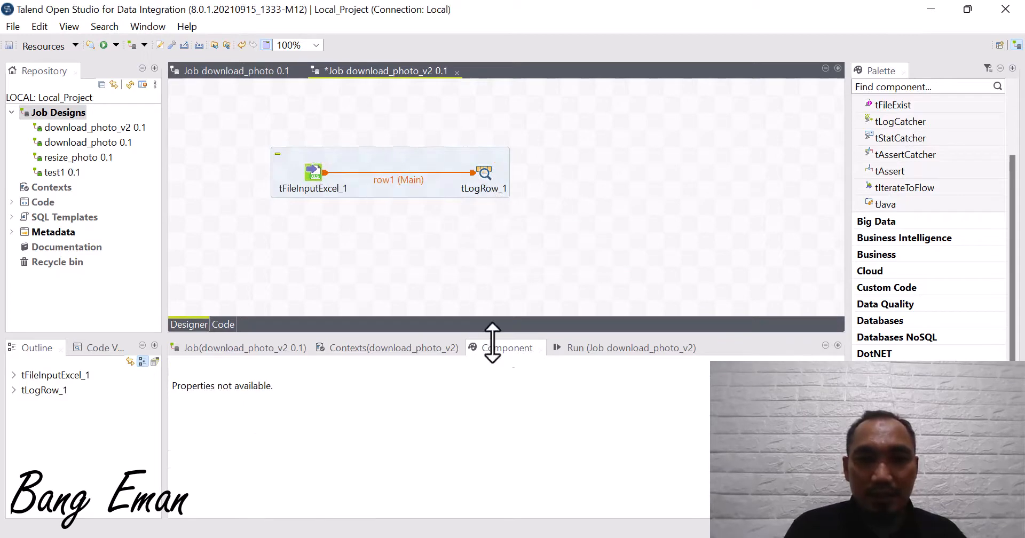
pyautogui.click(631, 350)
pyautogui.click(293, 403)
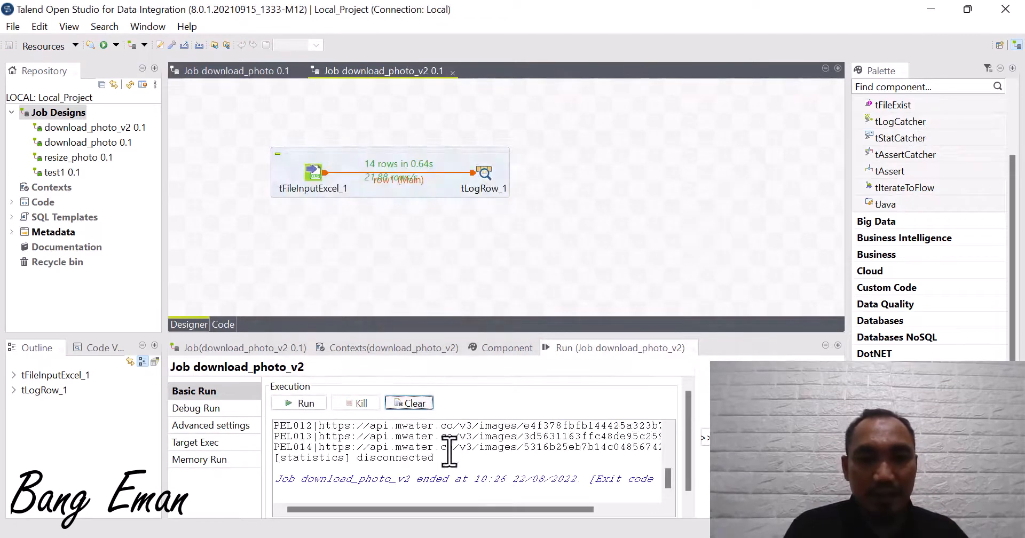
# Step: Examine the job's run output, checking the image code and URL logged for each row from first to last
pyautogui.scroll(5, 451, 467)
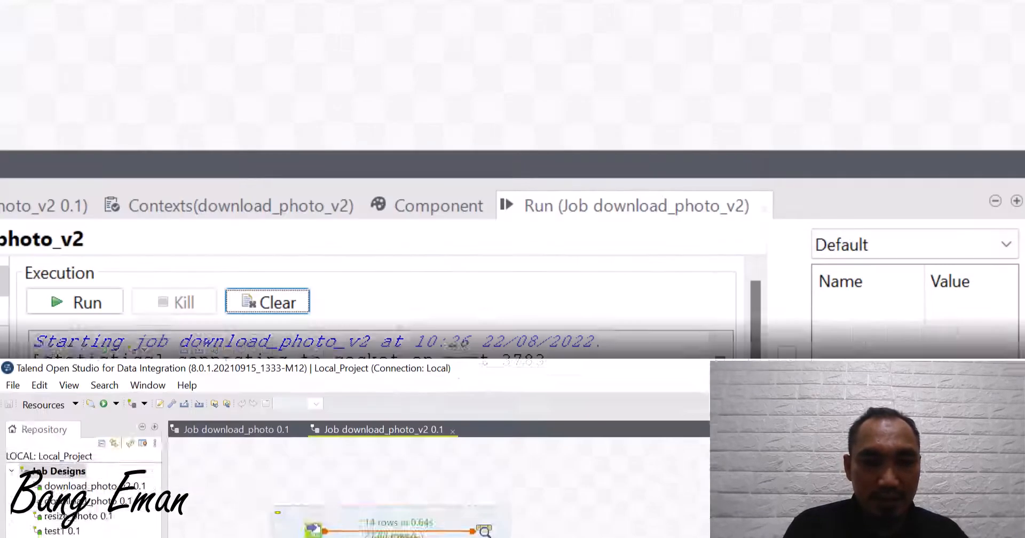
pyautogui.moveTo(34, 399); pyautogui.dragTo(105, 402)
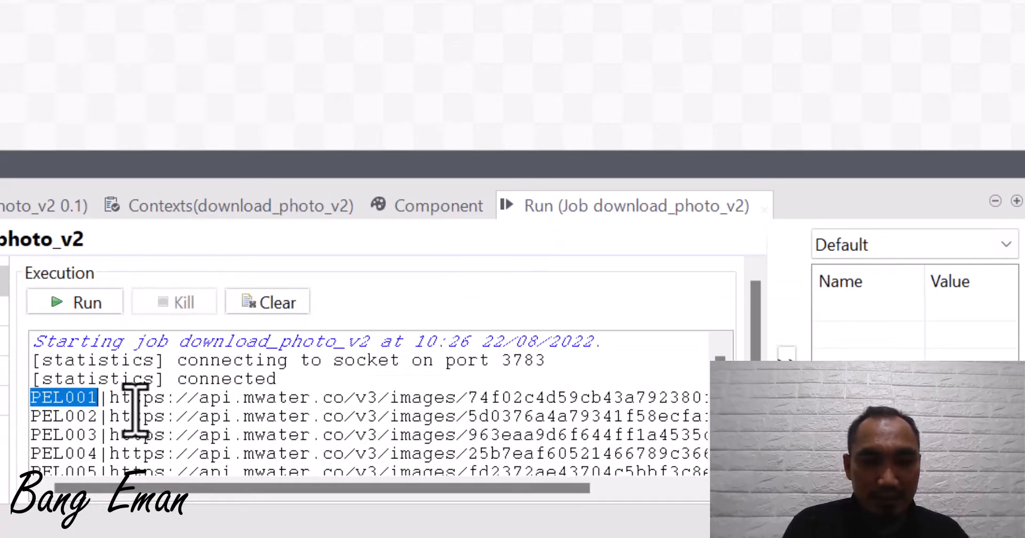
pyautogui.moveTo(110, 400); pyautogui.dragTo(707, 398)
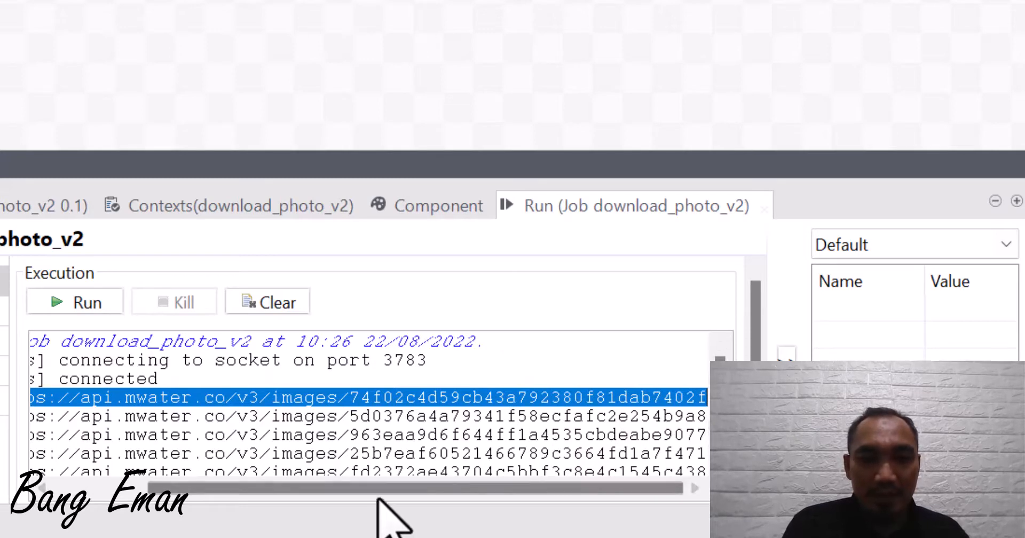
pyautogui.moveTo(380, 490); pyautogui.dragTo(125, 487)
pyautogui.click(130, 435)
pyautogui.scroll(-3, 134, 427)
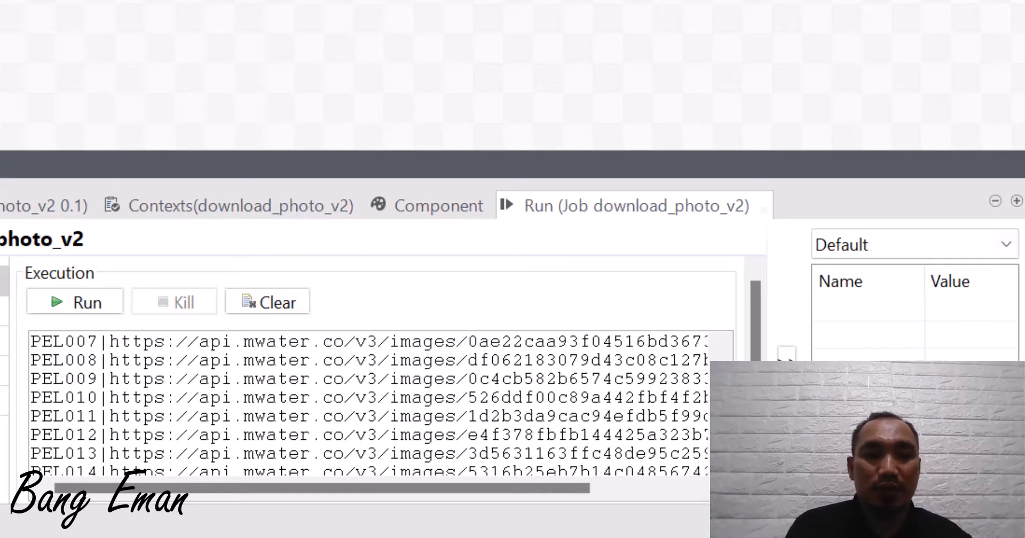
pyautogui.scroll(-2, 142, 406)
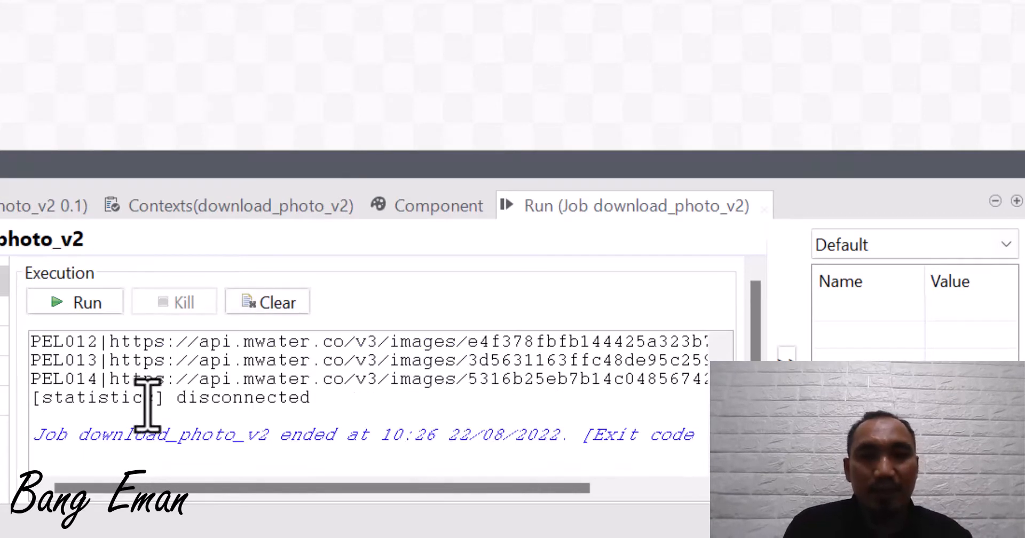
pyautogui.scroll(5, 160, 409)
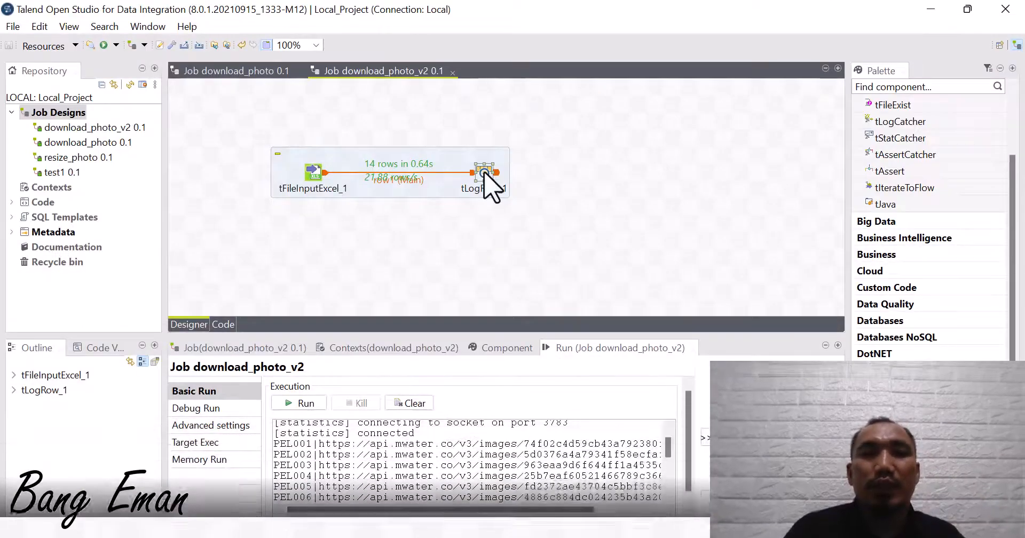
# Step: Replace the tLogRow_1 component with a tFlowToIterate component aligned beside tFileInputExcel_1
pyautogui.press('Delete')
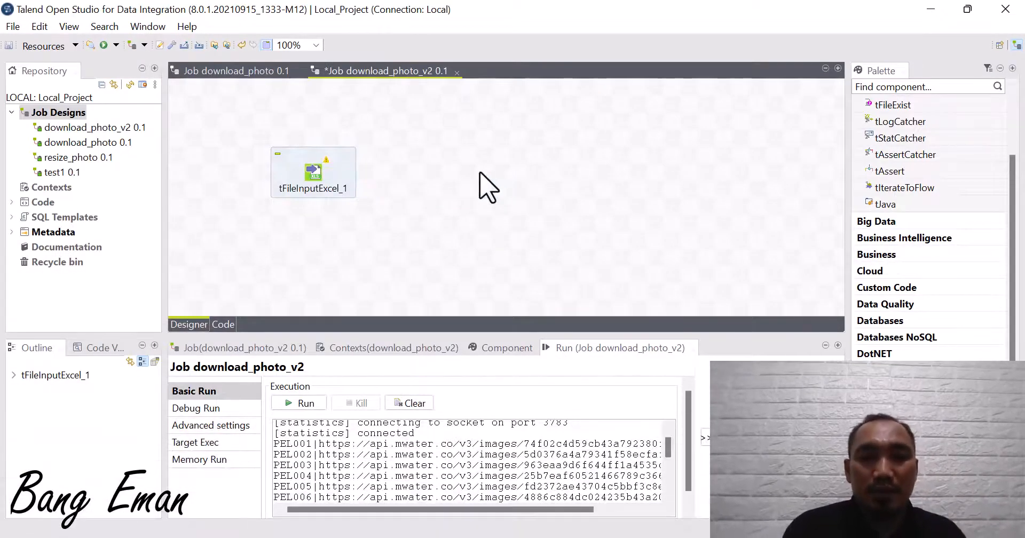
pyautogui.write('flowto')
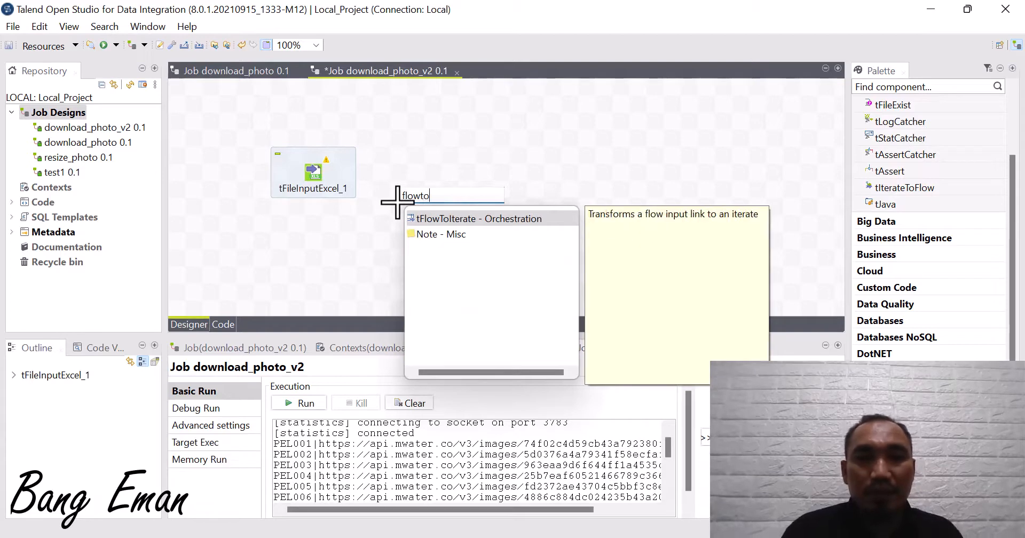
pyautogui.doubleClick(449, 219)
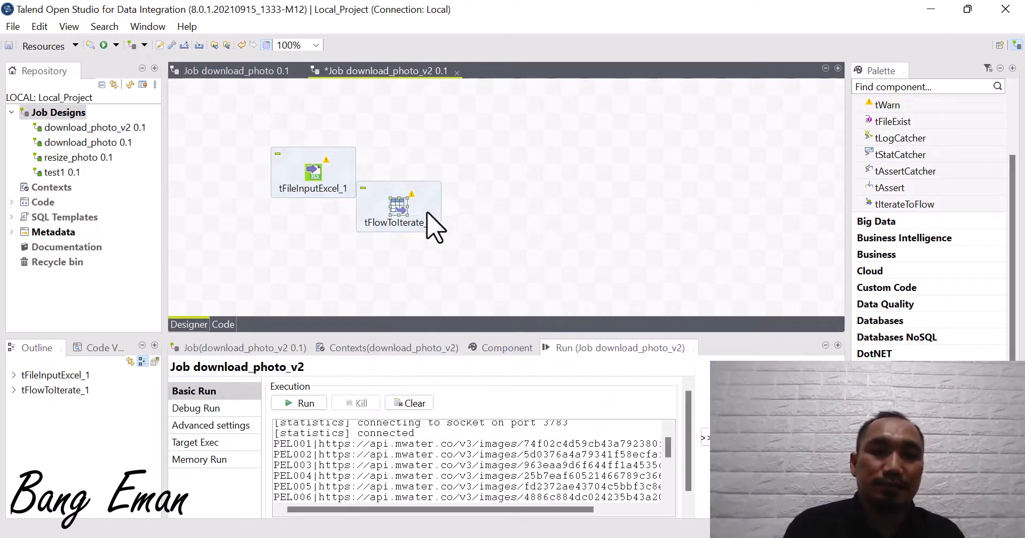
pyautogui.moveTo(407, 217); pyautogui.dragTo(434, 182)
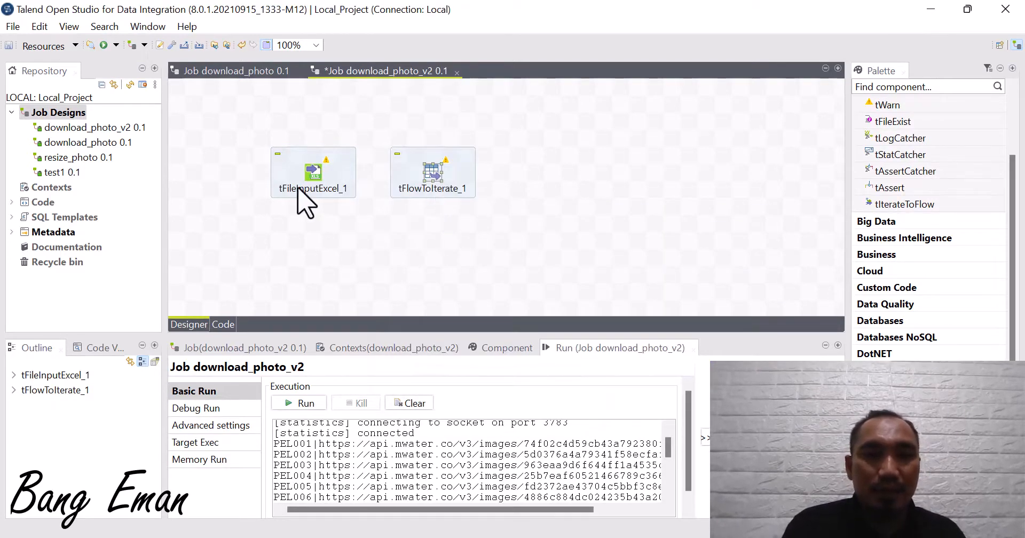
# Step: Connect tFileInputExcel_1 to tFlowToIterate_1 with a Main row and review the basic settings of tFlowToIterate_1
pyautogui.click(314, 175)
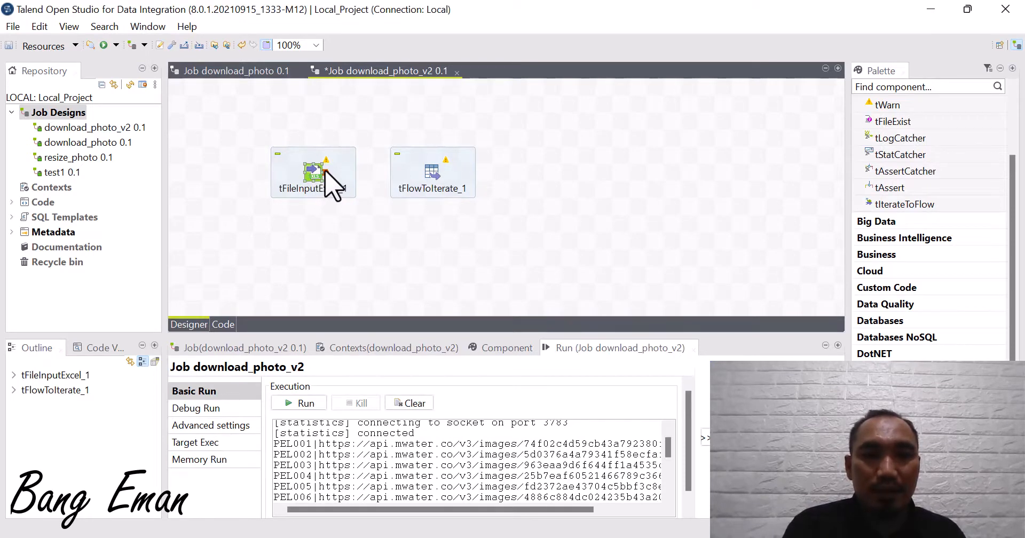
pyautogui.moveTo(326, 176); pyautogui.dragTo(438, 177)
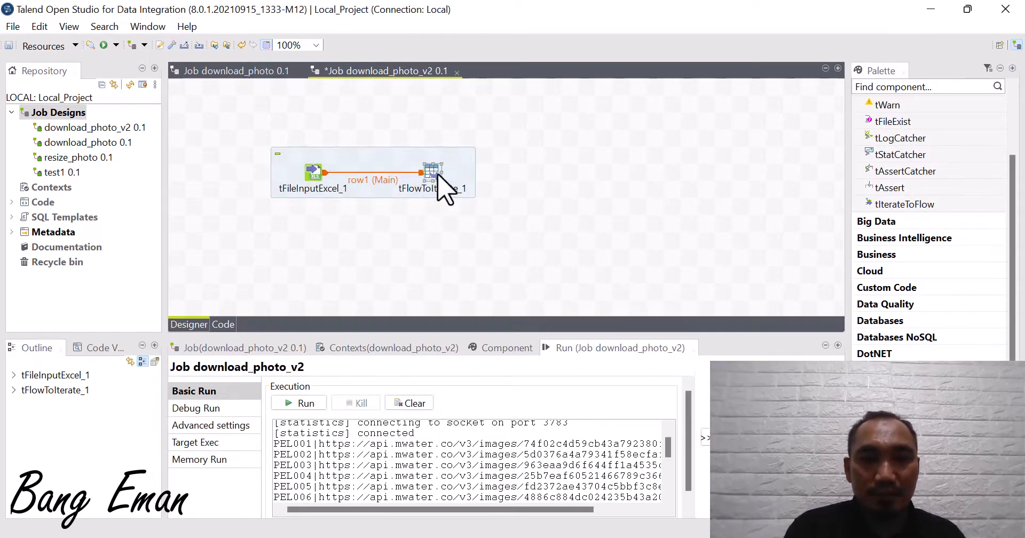
pyautogui.click(438, 175)
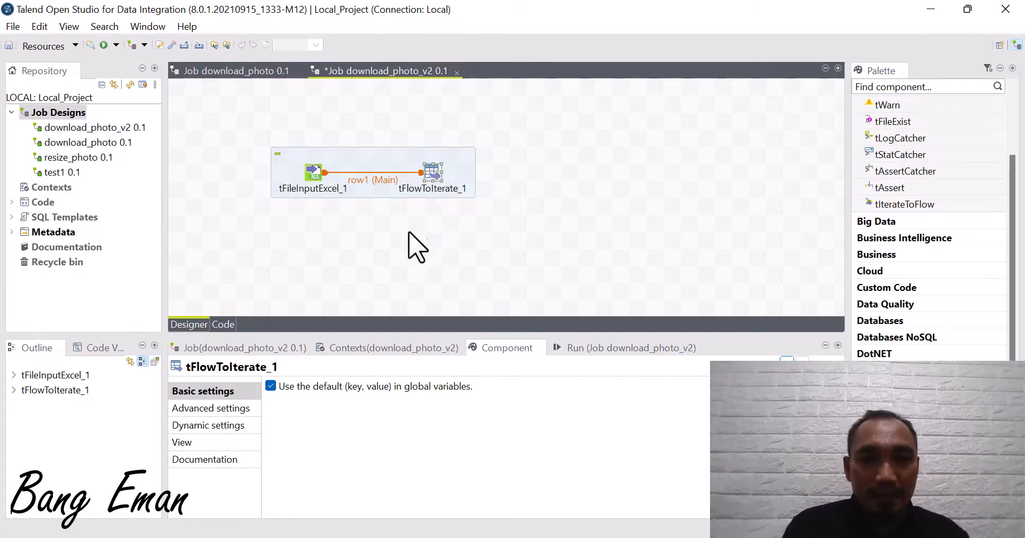
pyautogui.click(323, 177)
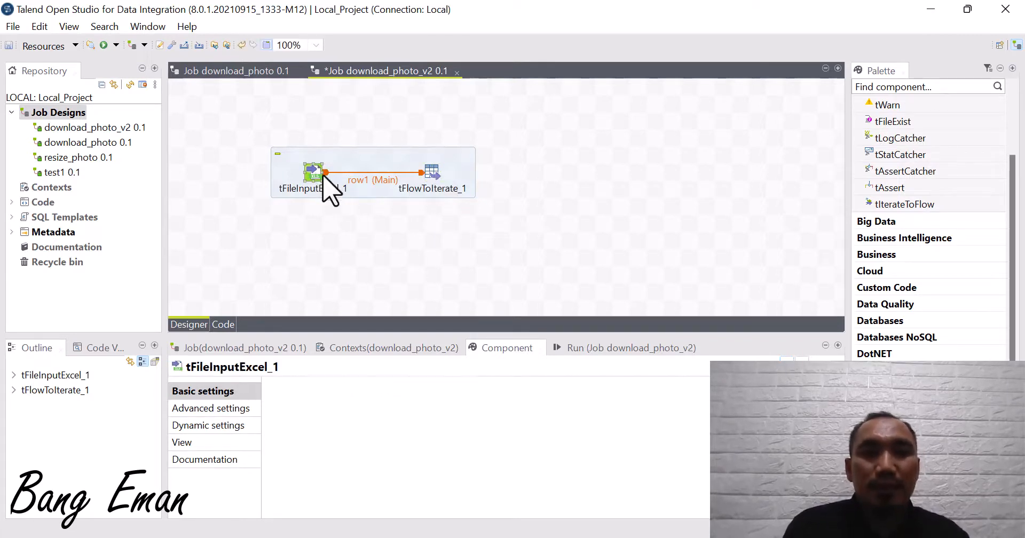
pyautogui.click(433, 174)
pyautogui.click(440, 269)
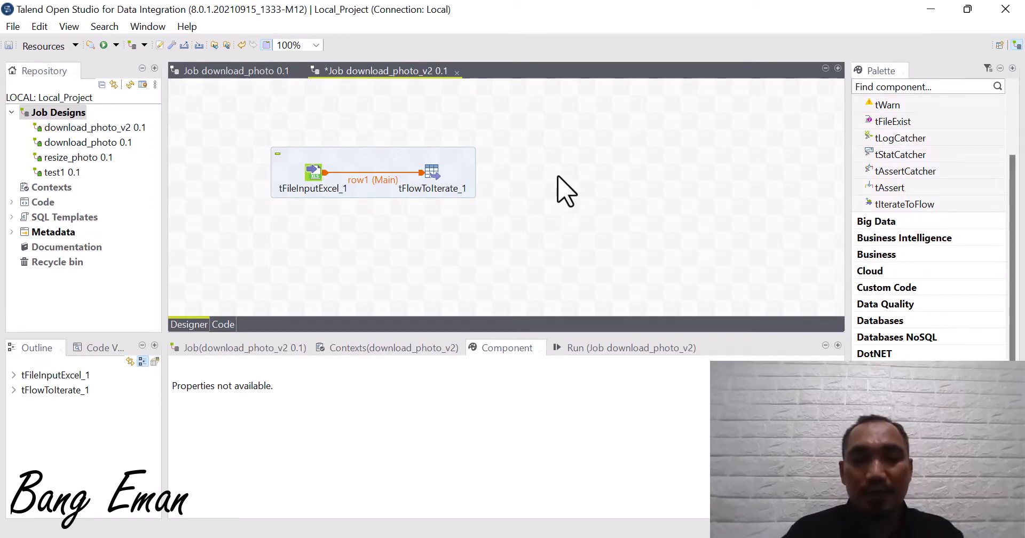
# Step: Add a tFileFetch component beside tFlowToIterate_1 and connect the two with an Iterate row
pyautogui.write('fetch')
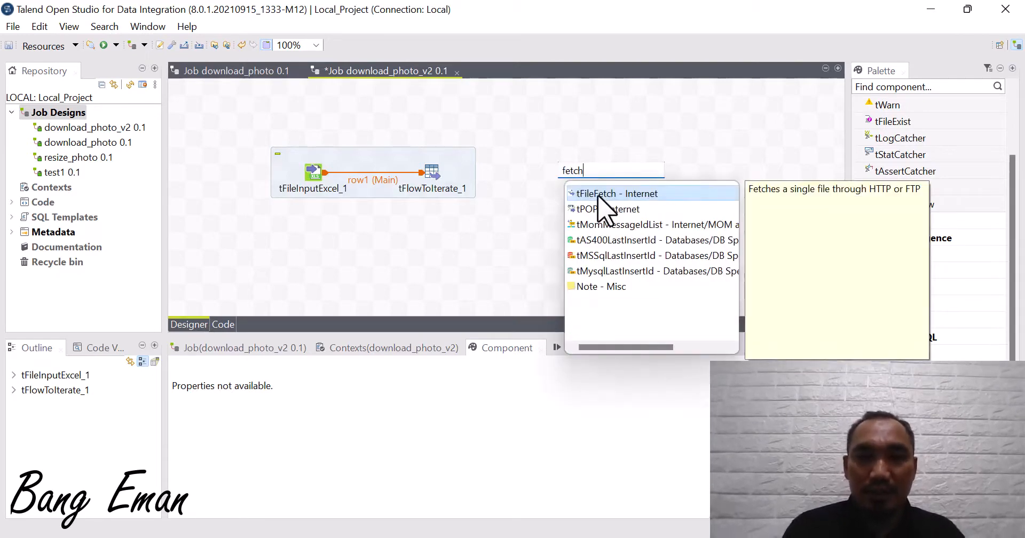
pyautogui.doubleClick(606, 196)
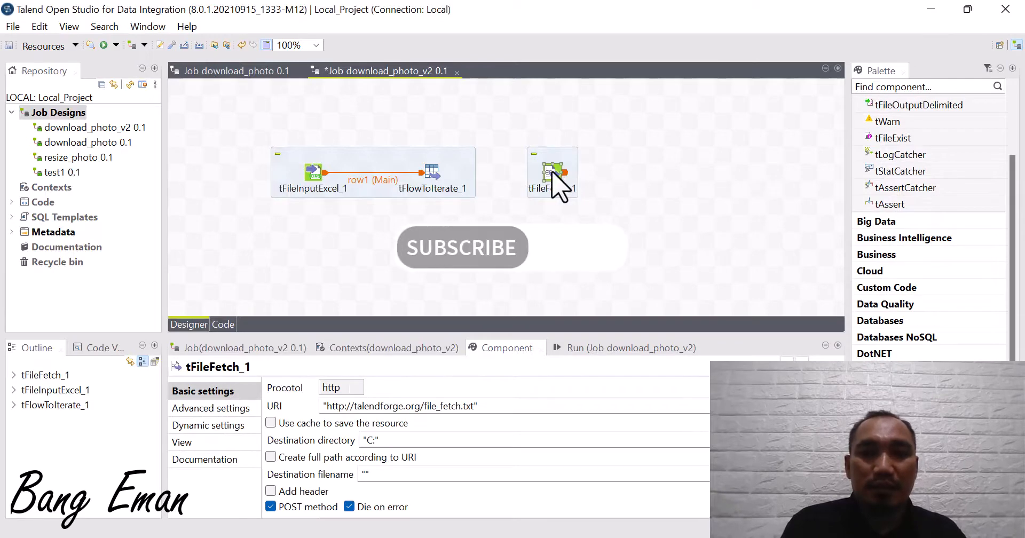
pyautogui.click(432, 172)
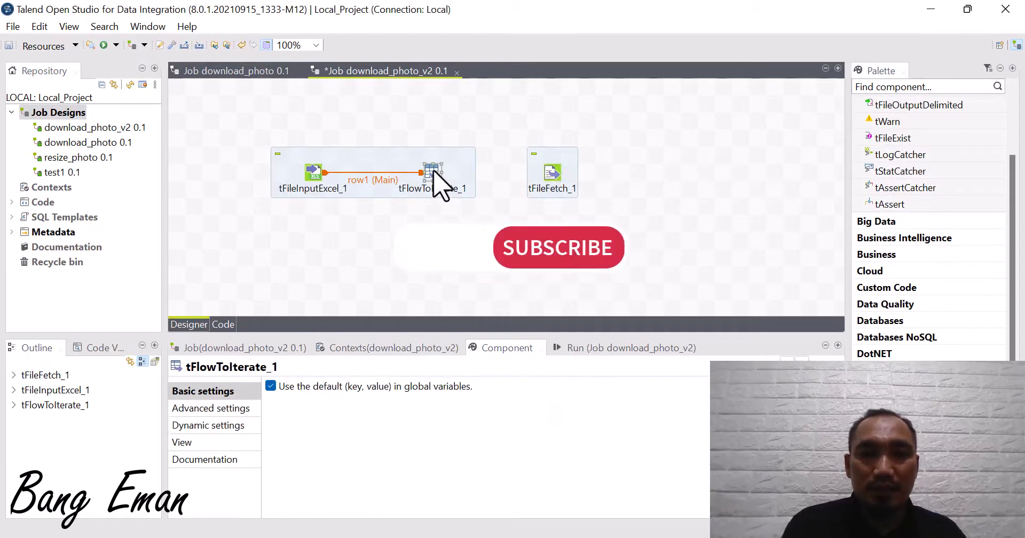
pyautogui.rightClick(437, 174)
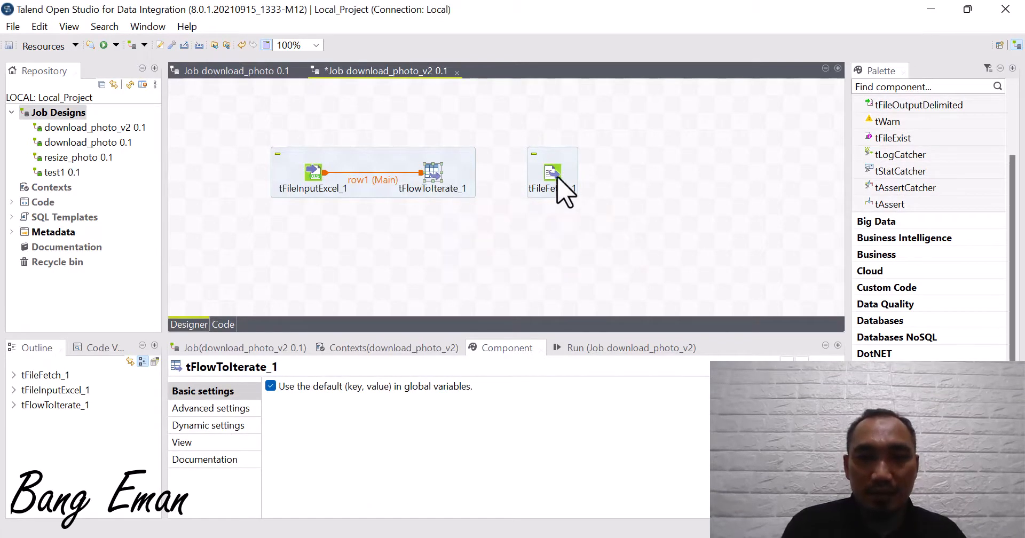
pyautogui.moveTo(555, 181)
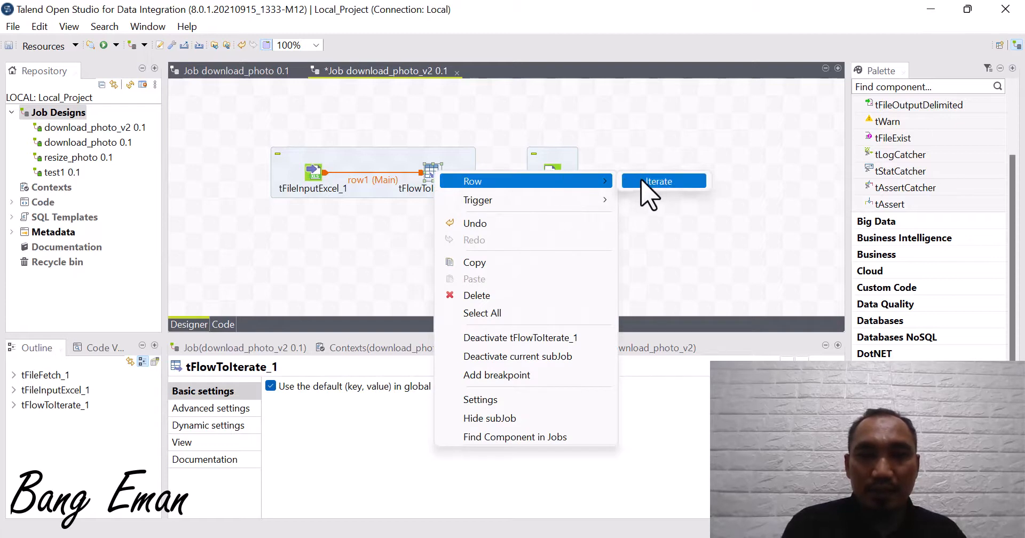
pyautogui.click(658, 181)
pyautogui.click(551, 175)
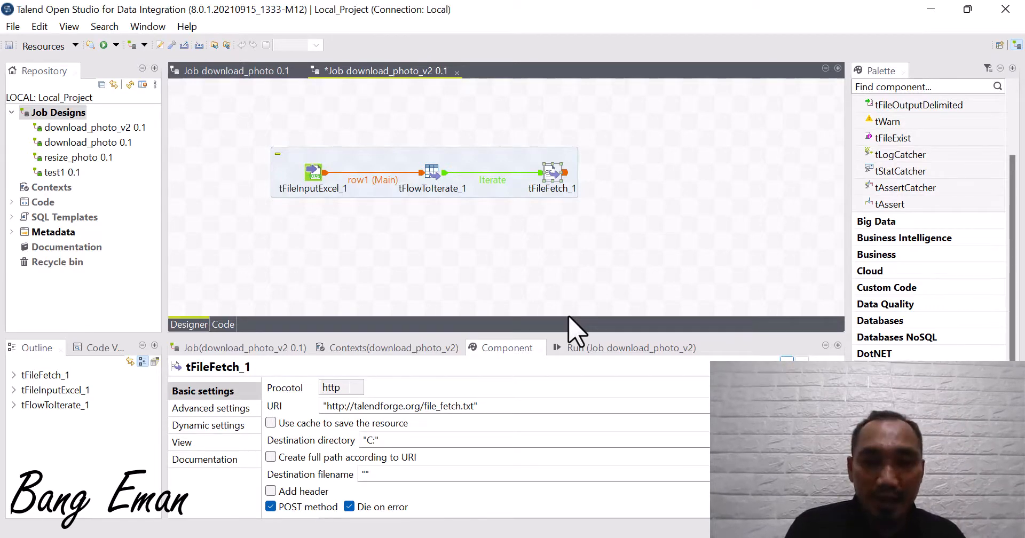
# Step: Check which protocol the image URLs use in daftar_photo.xlsx from the photo_mwater folder, and return to the Talend job
pyautogui.click(355, 387)
pyautogui.click(504, 293)
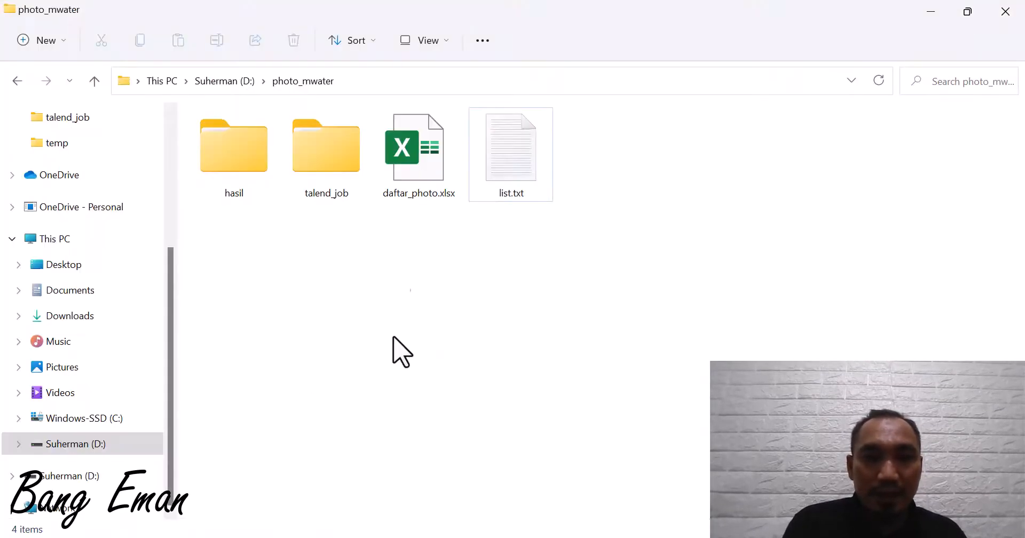
pyautogui.doubleClick(409, 159)
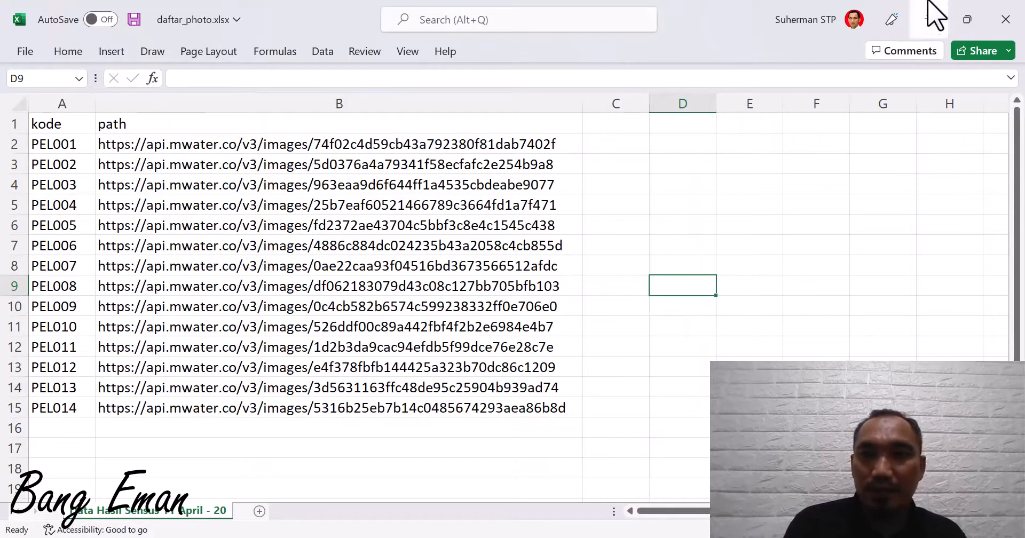
pyautogui.click(1006, 19)
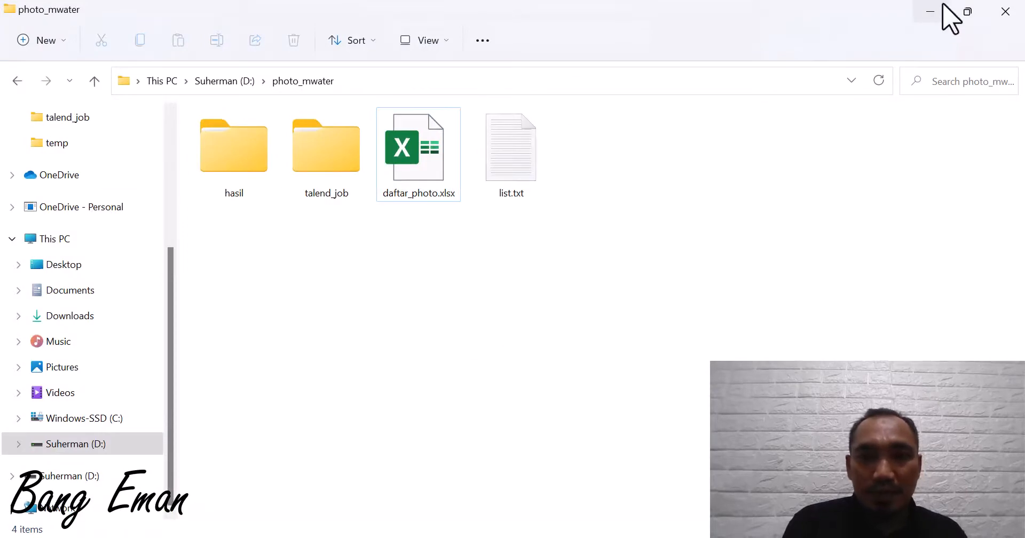
pyautogui.click(932, 12)
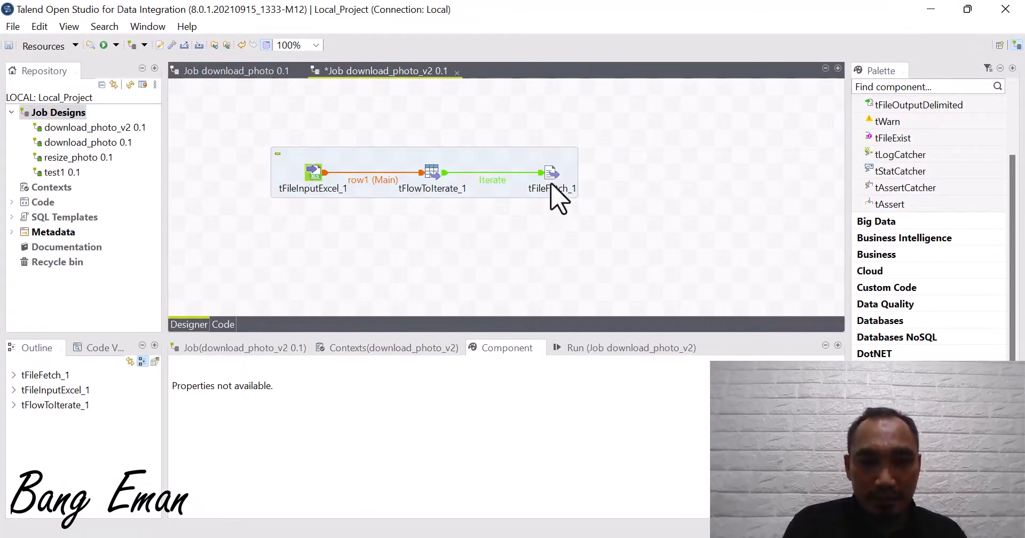
# Step: Set the protocol of tFileFetch_1 to https
pyautogui.click(552, 184)
pyautogui.click(340, 388)
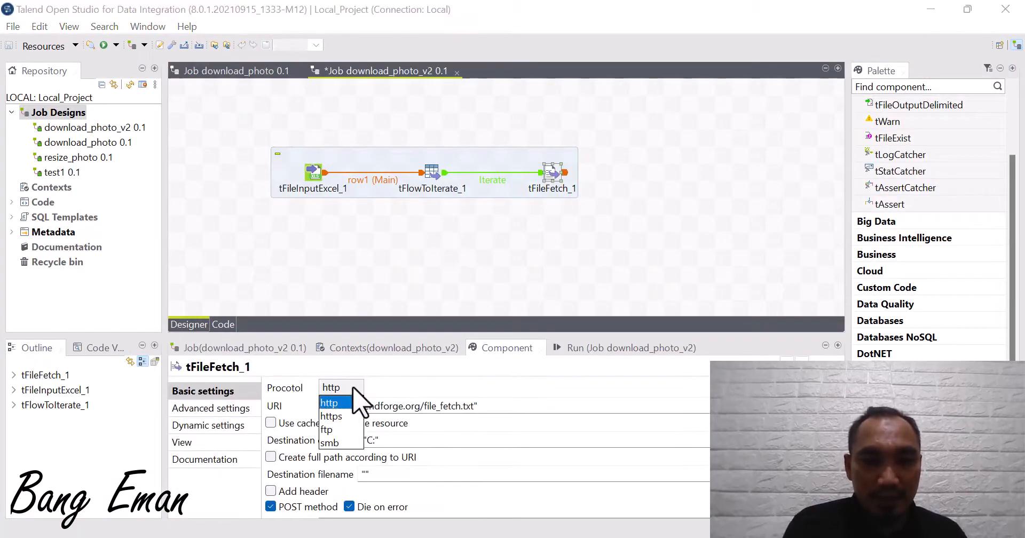
pyautogui.click(342, 416)
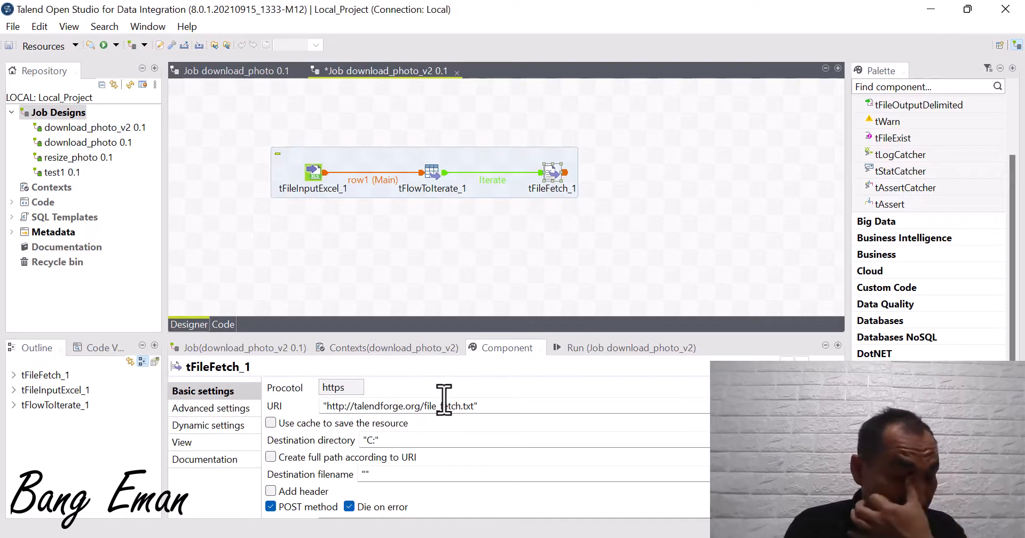
# Step: Replace the URI of tFileFetch_1 with the path variable of tFlowToIterate_1, ((String)globalMap.get("row1.path"))
pyautogui.click(535, 403)
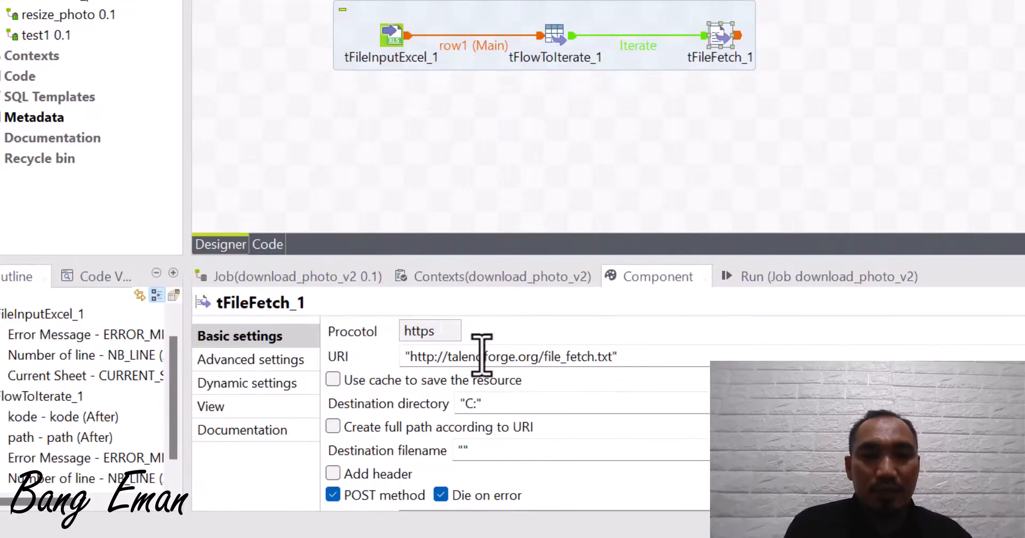
pyautogui.click(652, 362)
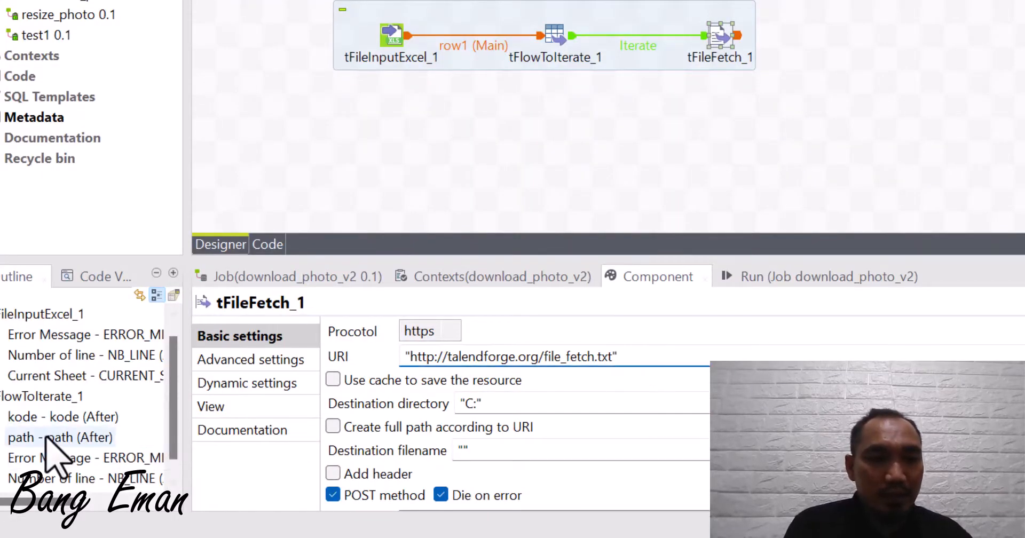
pyautogui.click(80, 438)
pyautogui.moveTo(635, 358); pyautogui.dragTo(395, 356)
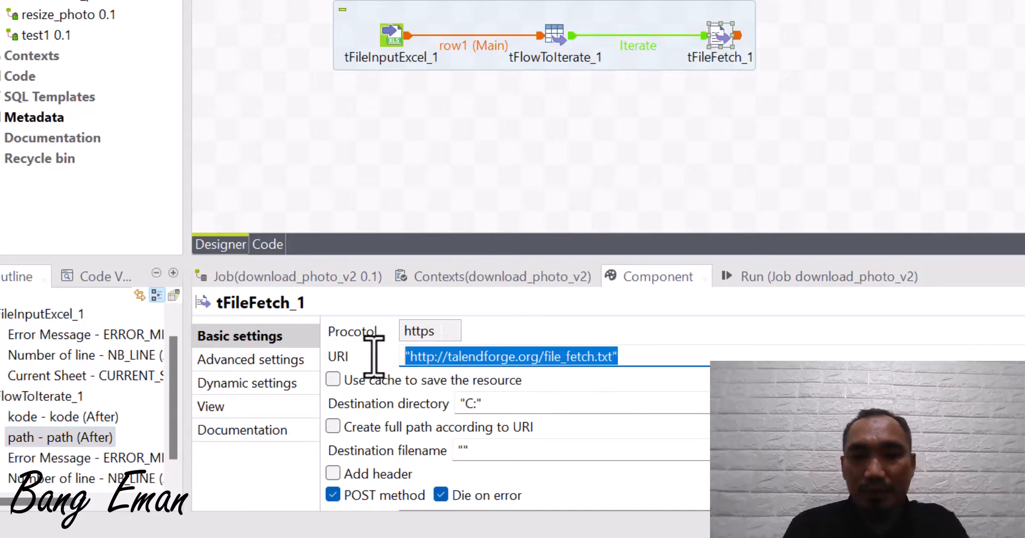
pyautogui.press('Delete')
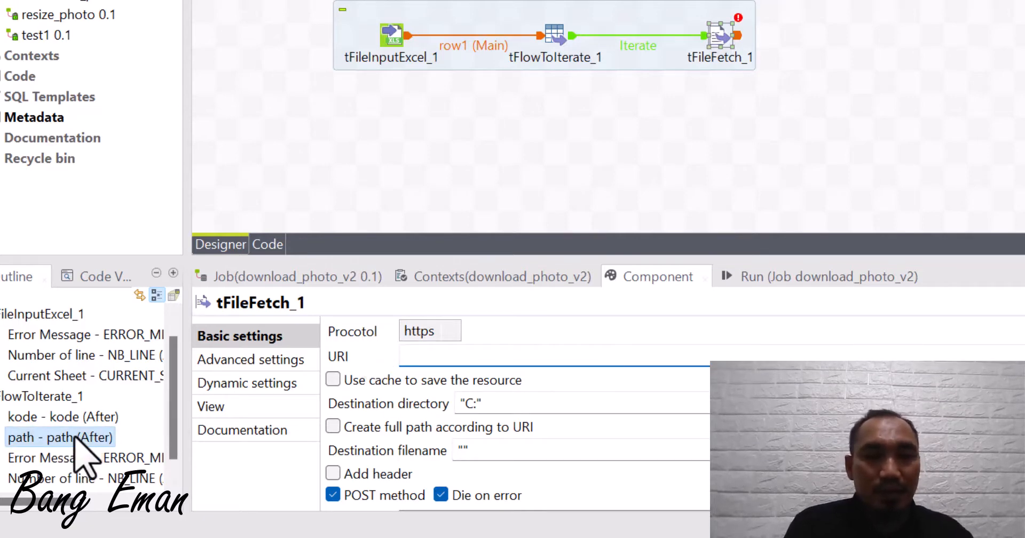
pyautogui.moveTo(85, 438); pyautogui.dragTo(555, 359)
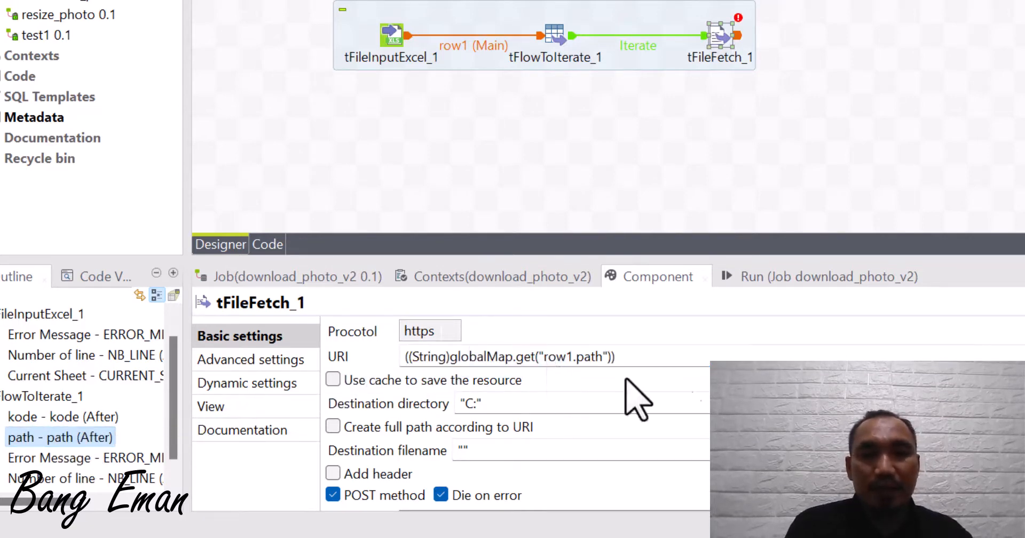
pyautogui.click(764, 352)
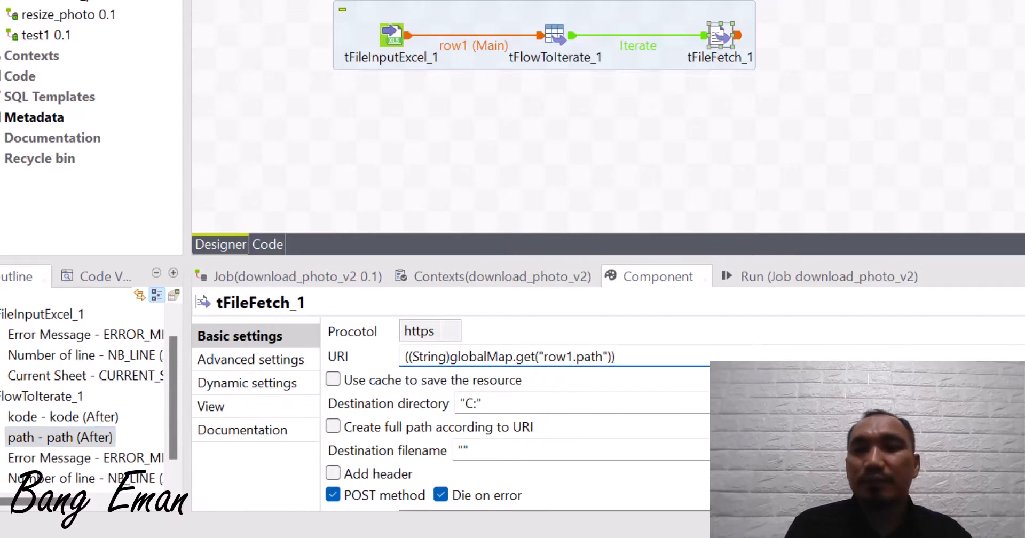
# Step: Look up the photo folder's location in File Explorer and set the destination directory of tFileFetch_1 to "D:/photo_mwater"
pyautogui.click(925, 380)
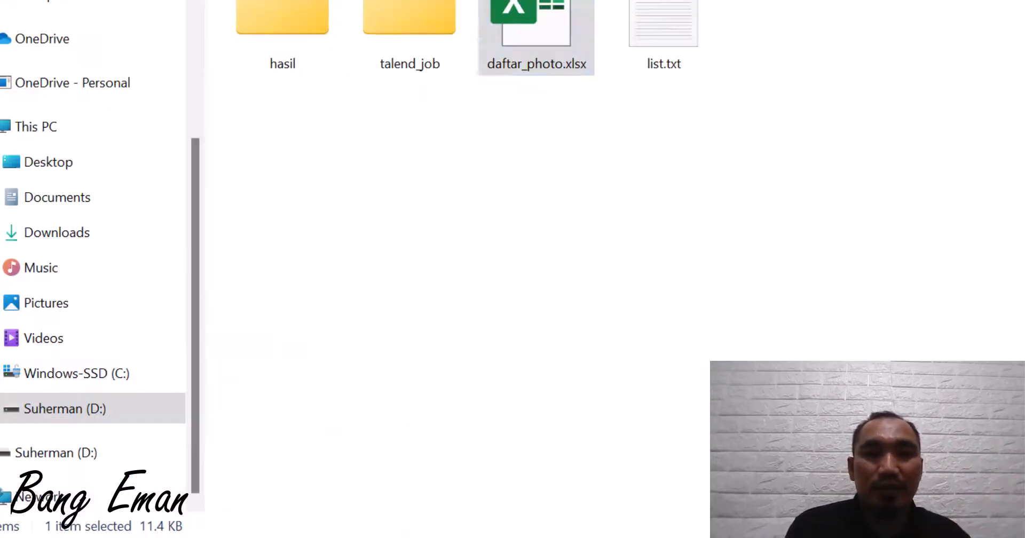
pyautogui.click(465, 235)
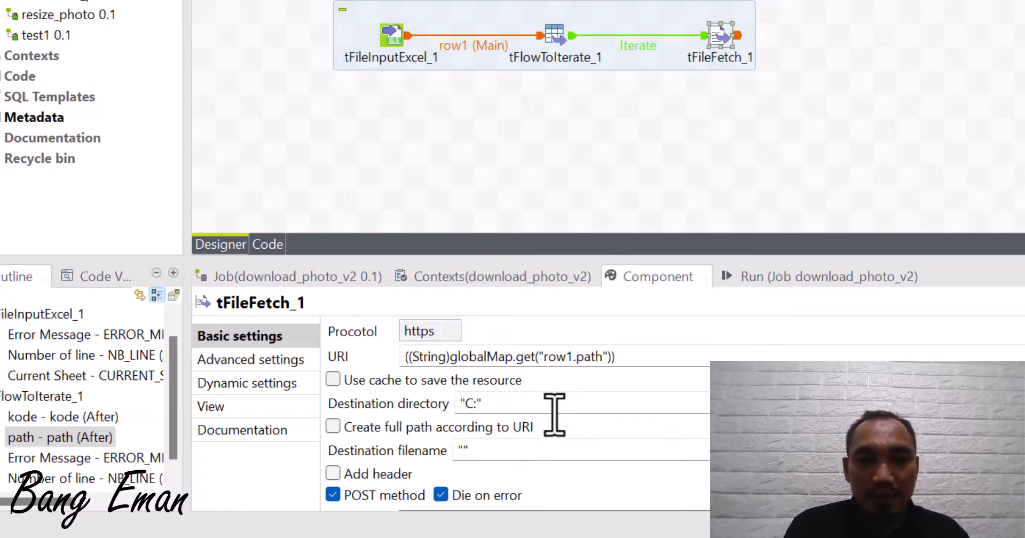
pyautogui.click(554, 412)
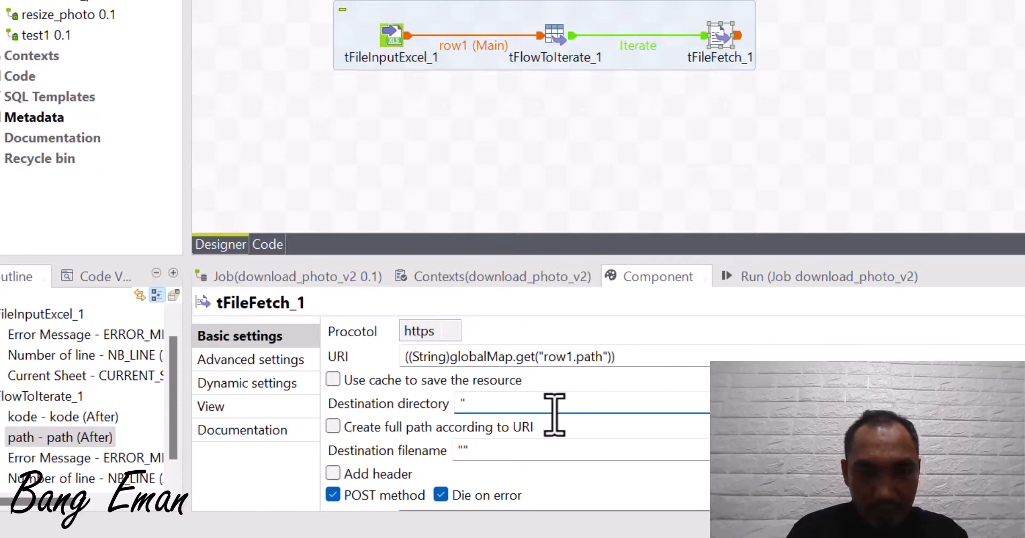
pyautogui.write('"')
pyautogui.write('D:\\photo_mwater')
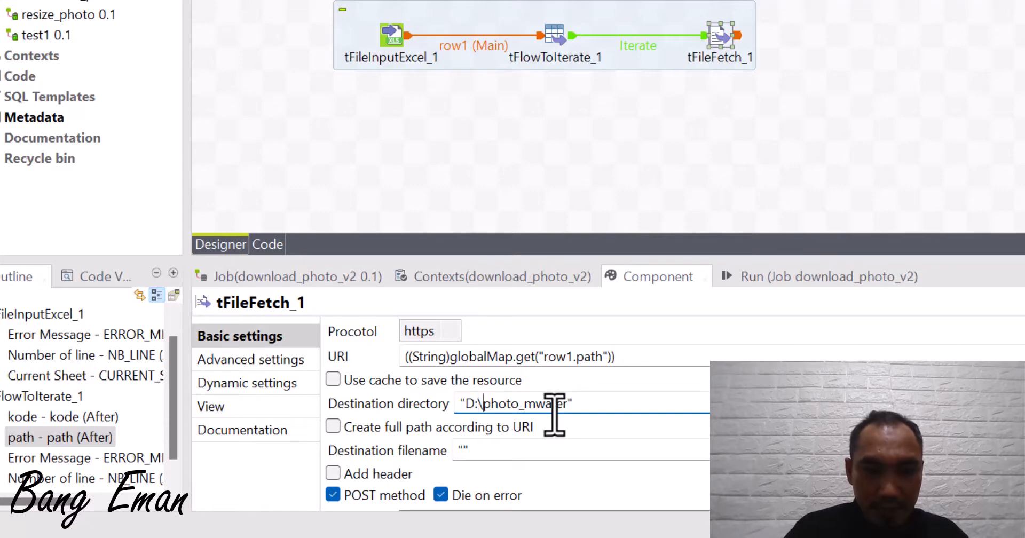
pyautogui.write('/')
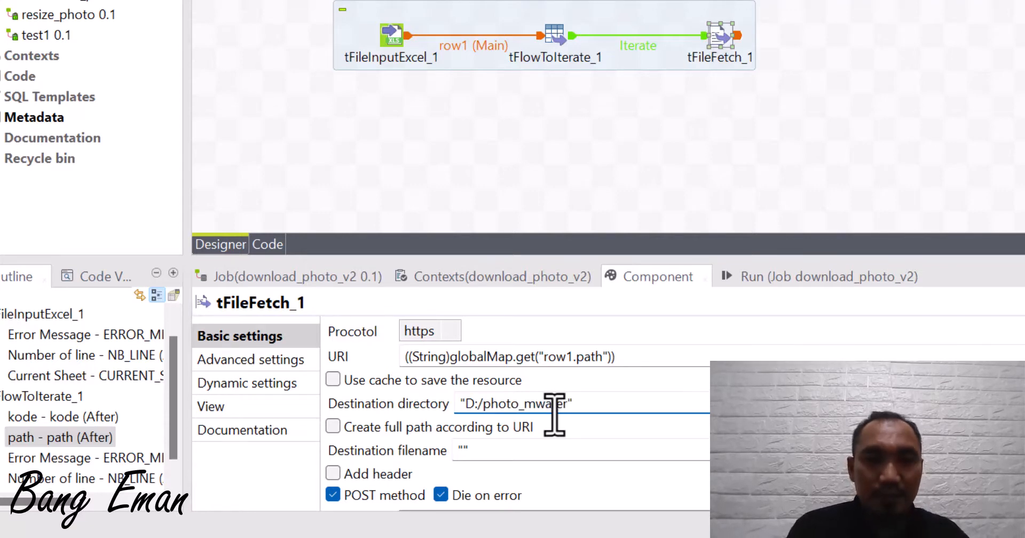
# Step: Set the destination filename of tFileFetch_1 to the kode variable plus the jpg extension, ((String)globalMap.get("row1.kode"))+".jpg"
pyautogui.click(582, 448)
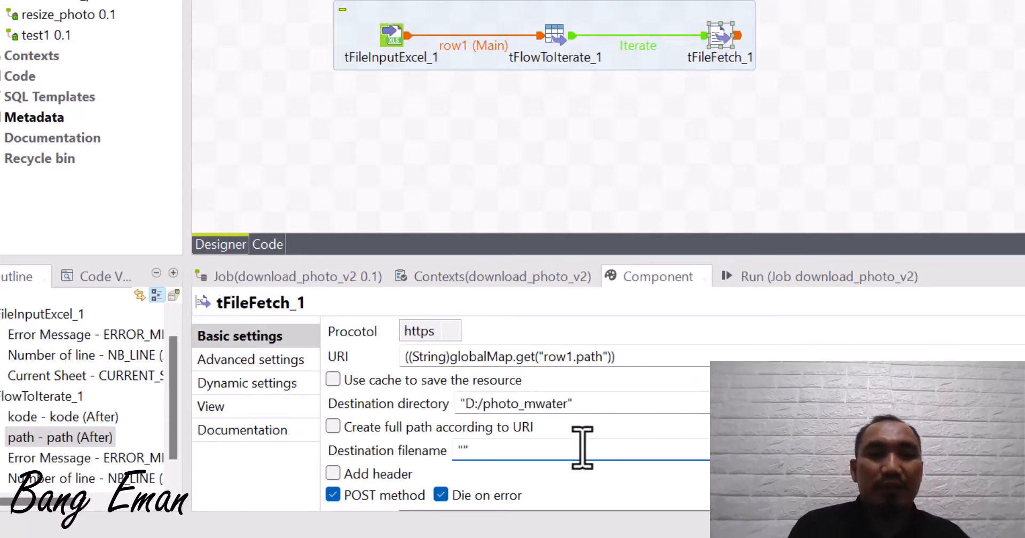
pyautogui.scroll(-3, 577, 447)
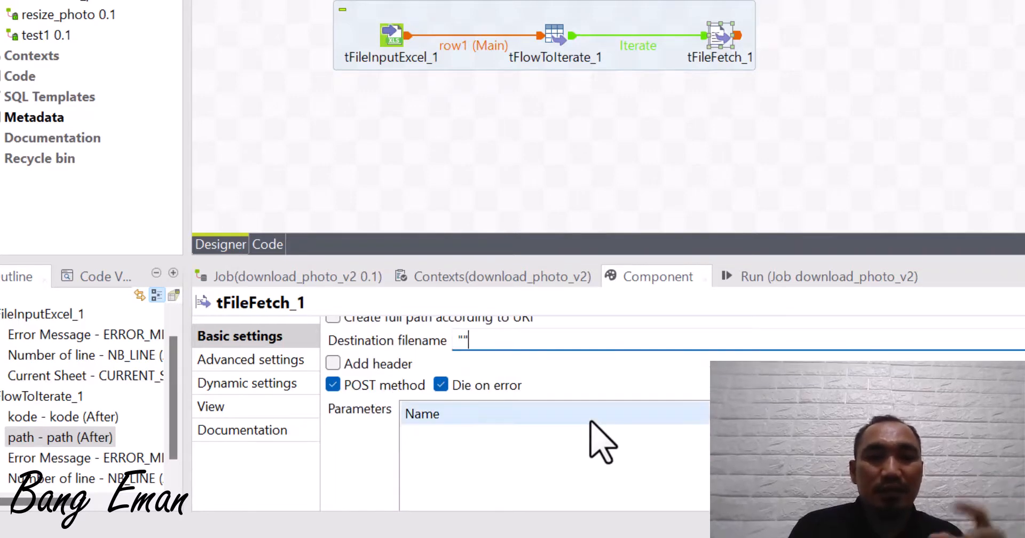
pyautogui.scroll(2, 591, 389)
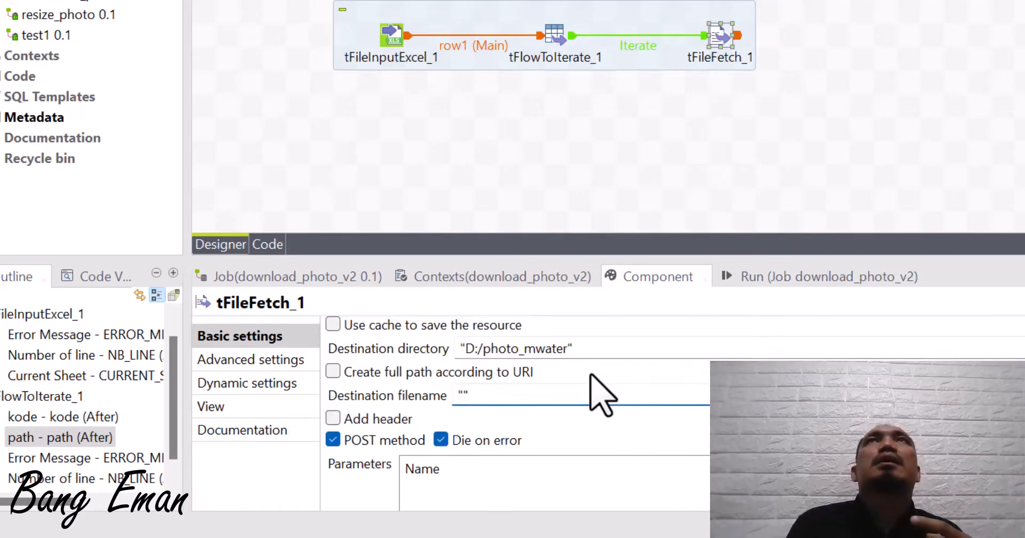
pyautogui.scroll(2, 592, 376)
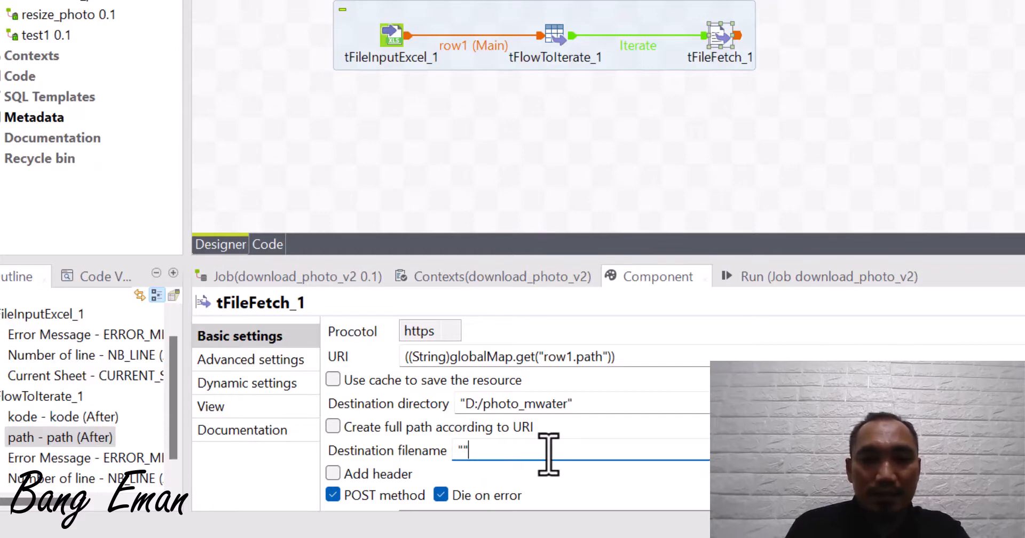
pyautogui.press('BackSpace')
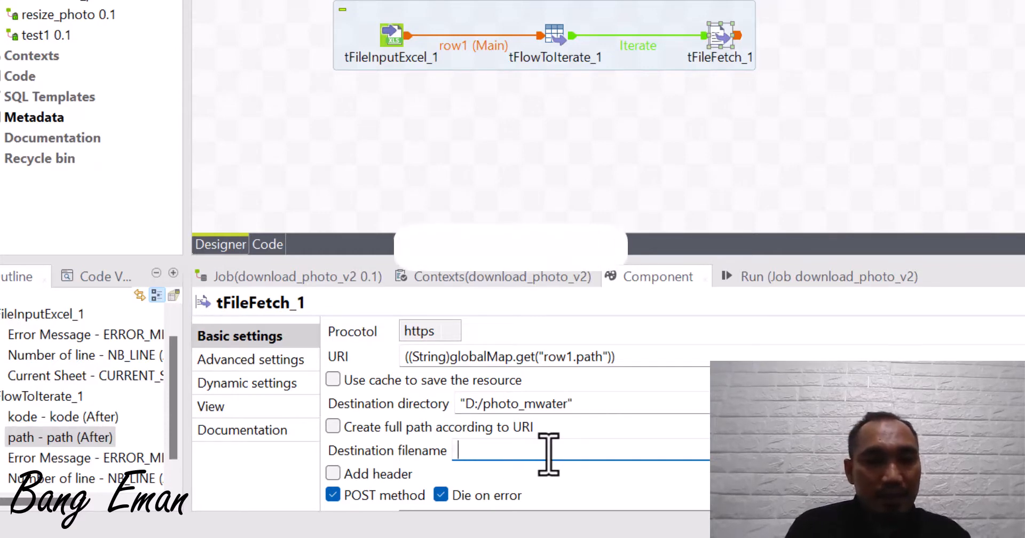
pyautogui.click(52, 416)
pyautogui.moveTo(52, 416)
pyautogui.mouseDown()
pyautogui.moveTo(64, 431)
pyautogui.moveTo(531, 452)
pyautogui.mouseUp()
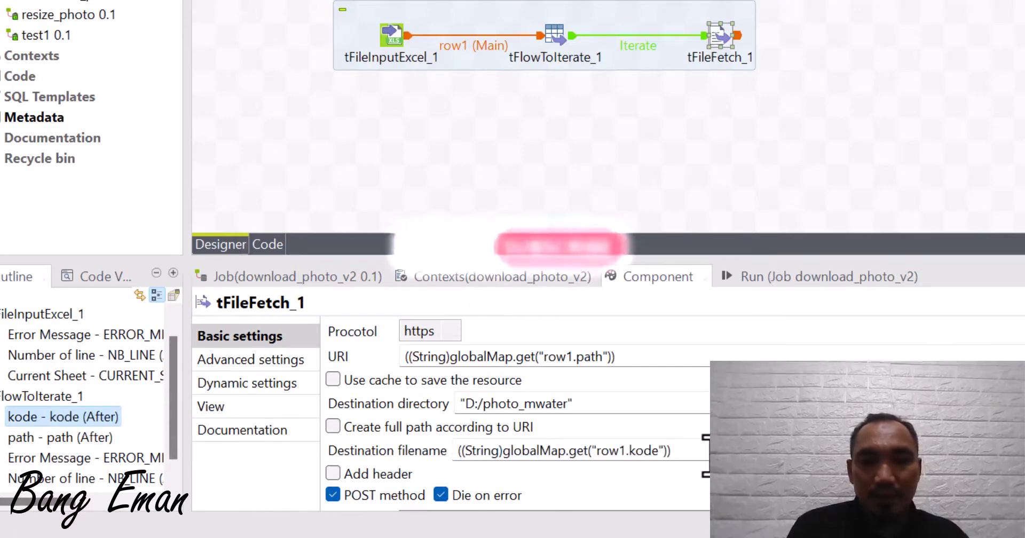
pyautogui.click(706, 453)
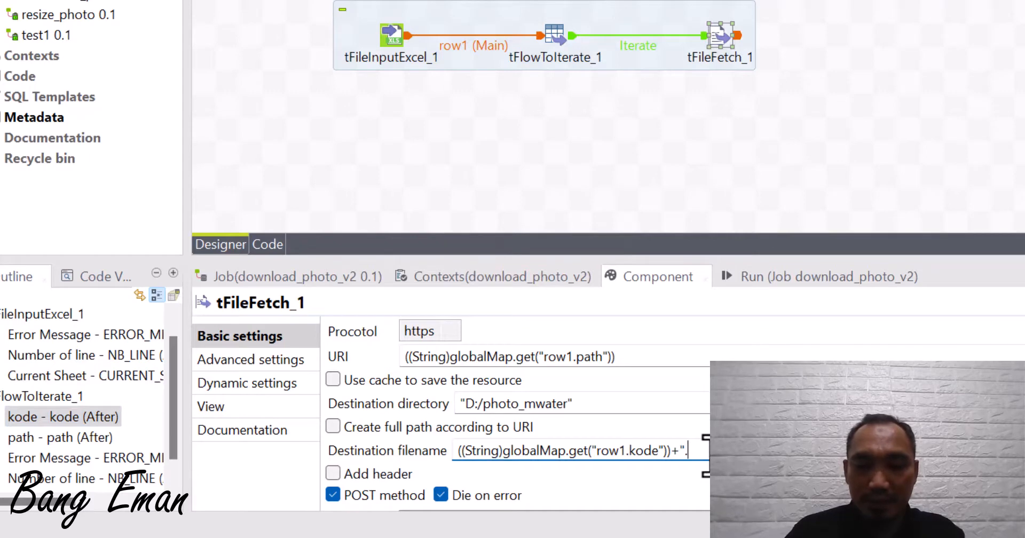
pyautogui.write('+".jpg')
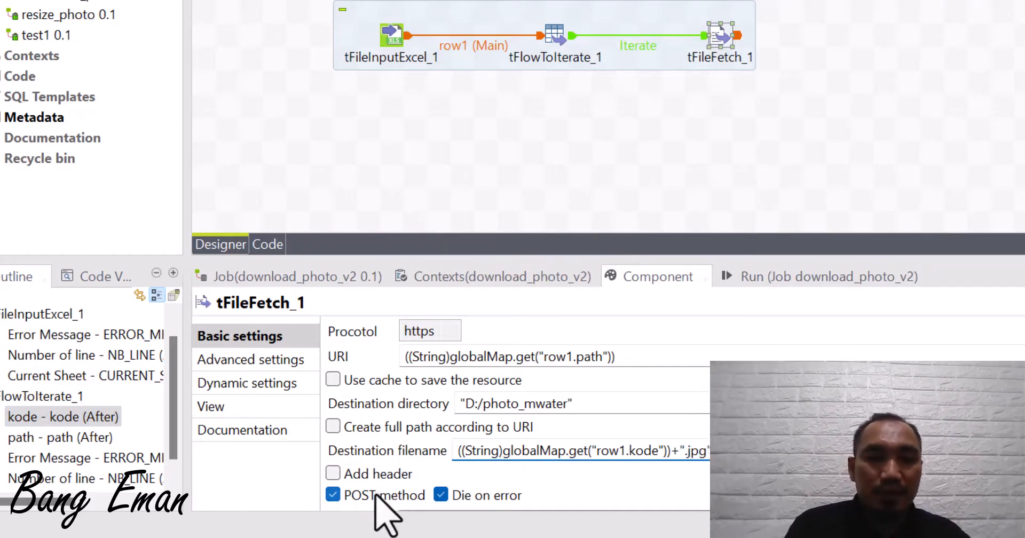
# Step: Turn off the POST method and Die on error options of tFileFetch_1
pyautogui.click(359, 499)
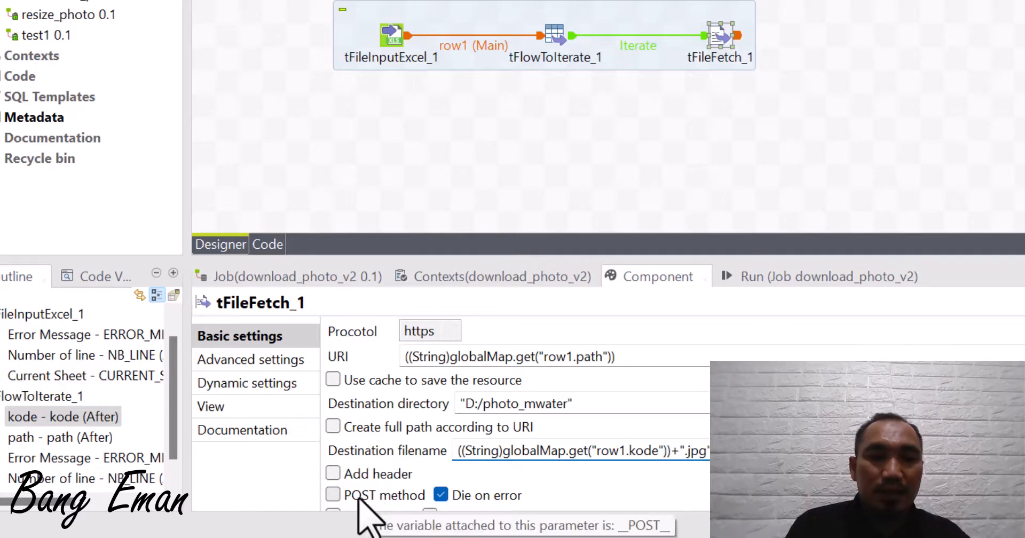
pyautogui.click(458, 497)
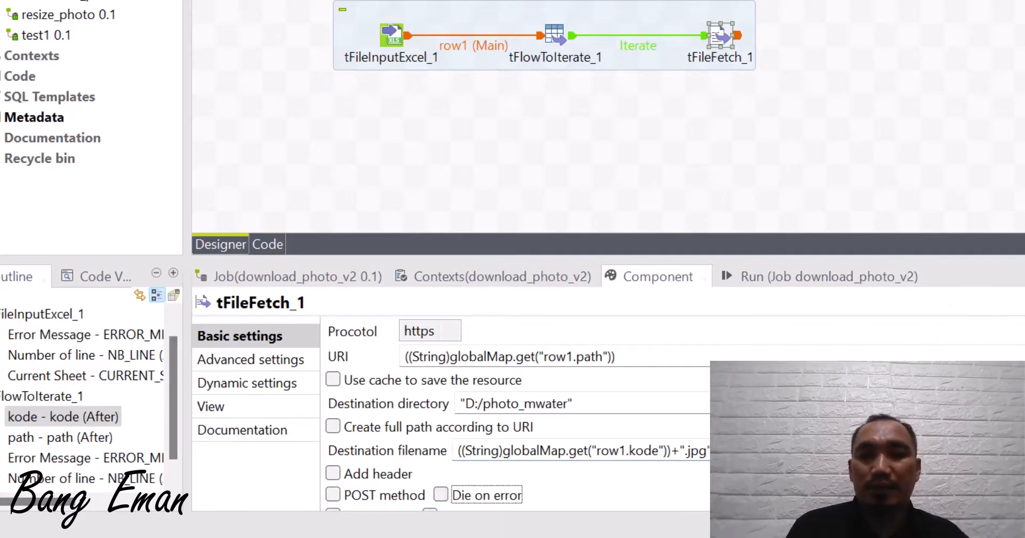
pyautogui.scroll(-1, 518, 413)
pyautogui.scroll(1, 518, 414)
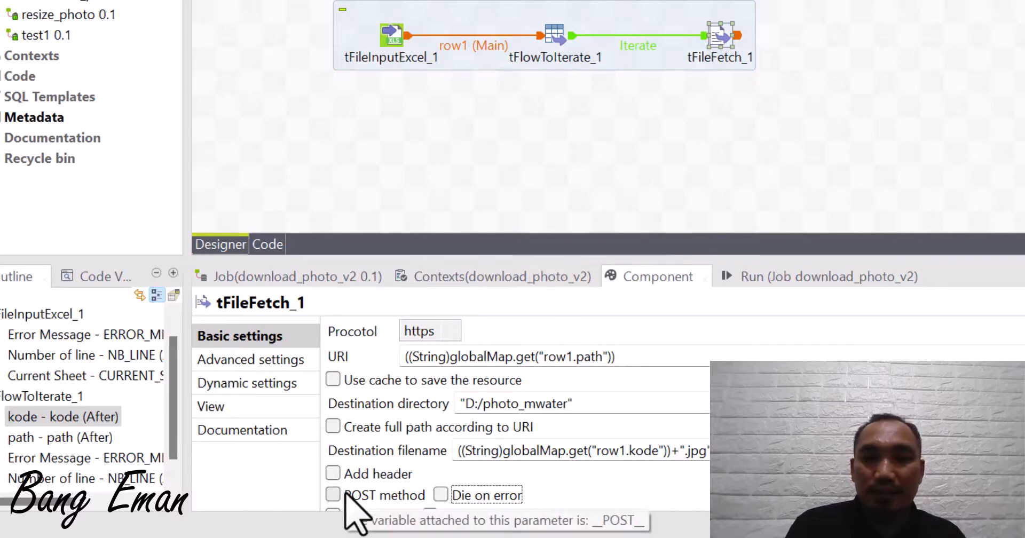
pyautogui.scroll(-1, 515, 414)
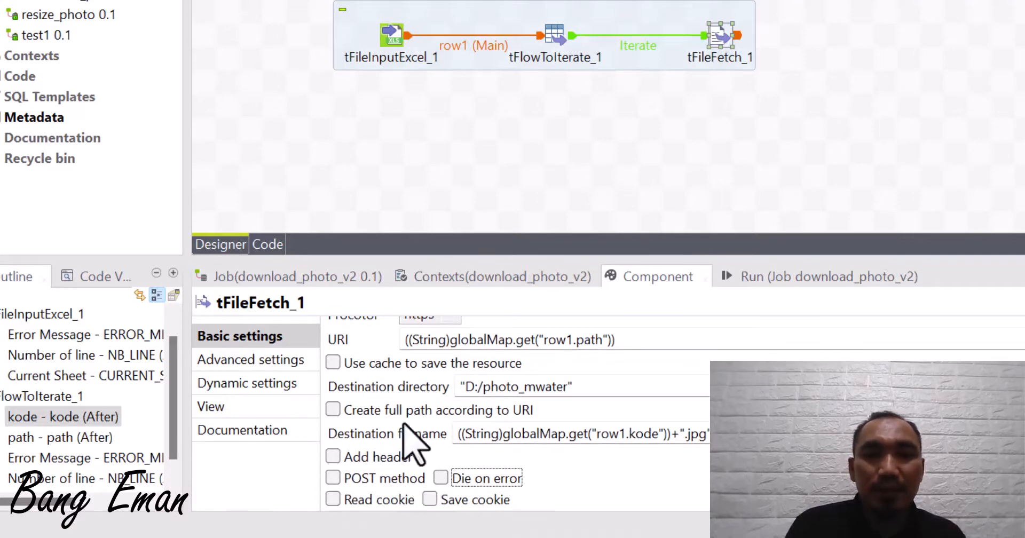
# Step: Clear the previous console output and run the job download_photo_v2
pyautogui.click(639, 110)
pyautogui.click(790, 278)
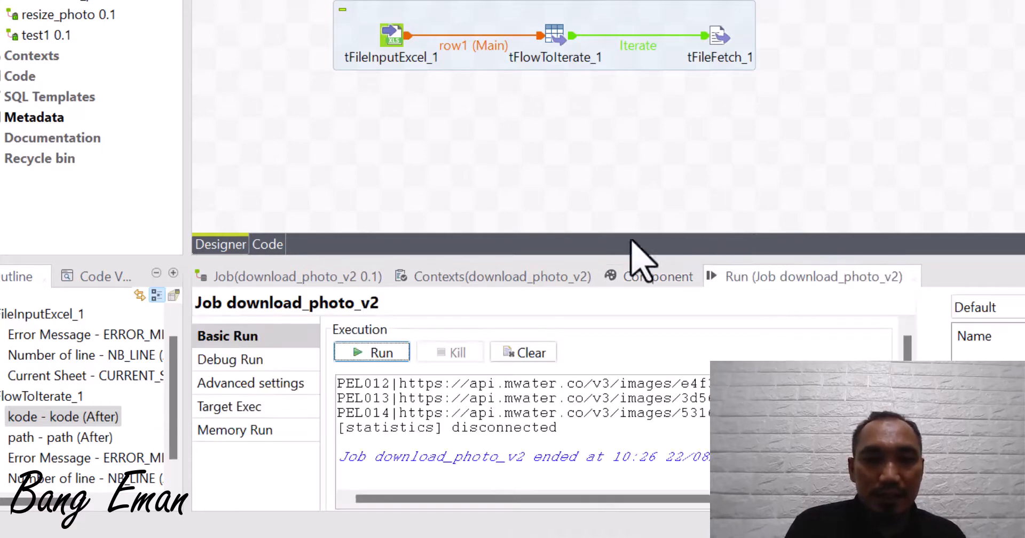
pyautogui.click(524, 353)
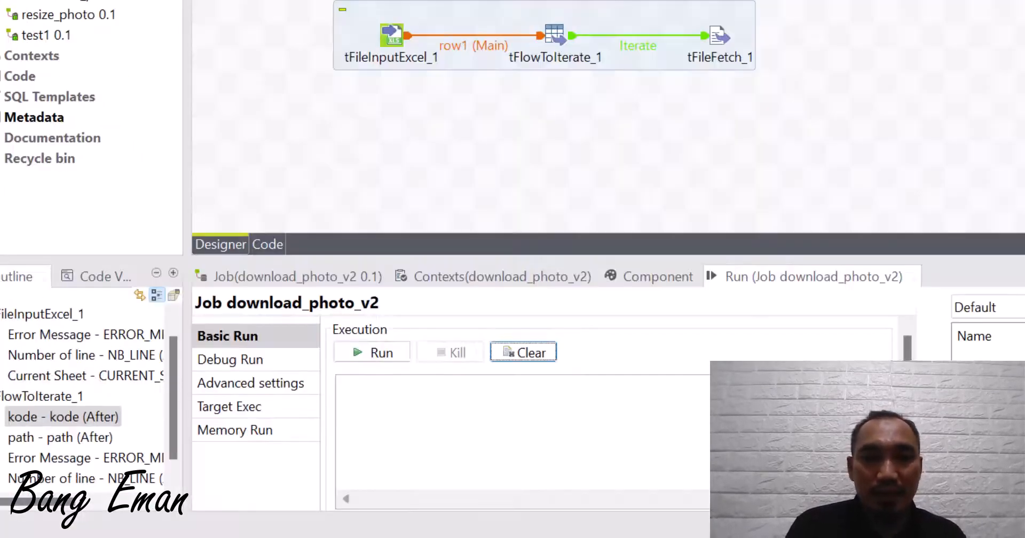
pyautogui.click(384, 352)
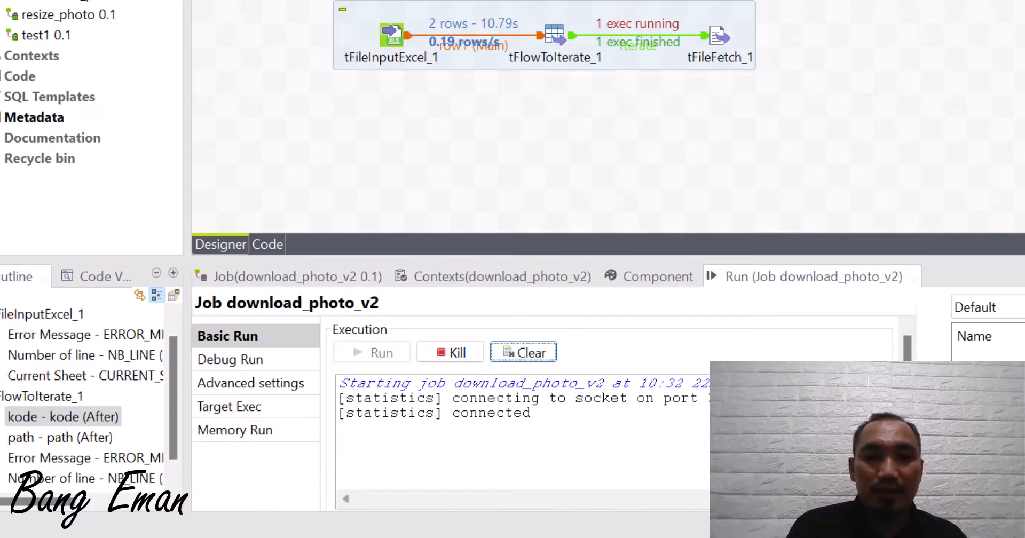
# Step: Check the photo_mwater folder in File Explorer for incoming photos, and return to Talend to check the job's execution
pyautogui.hotkey('alt', 'Tab')
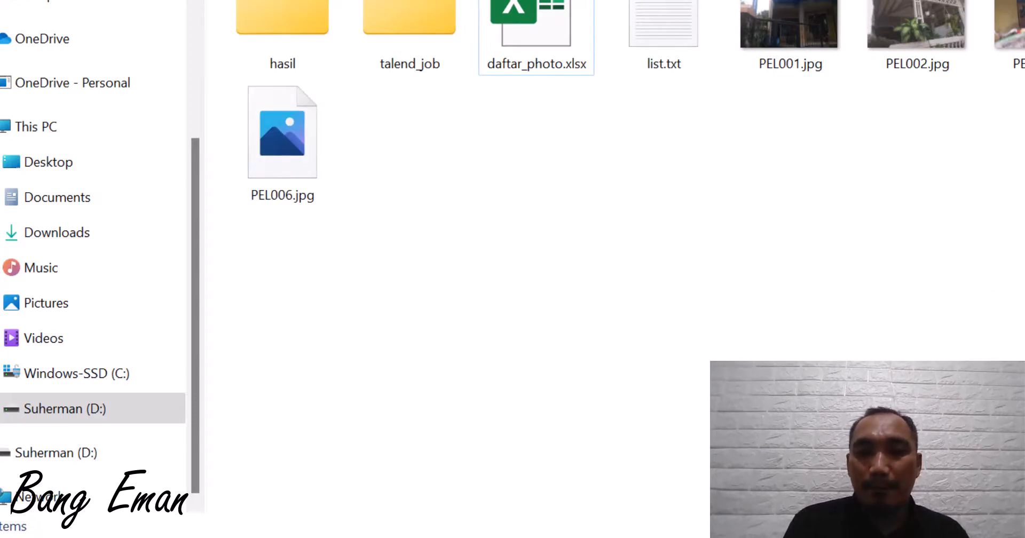
pyautogui.click(855, 535)
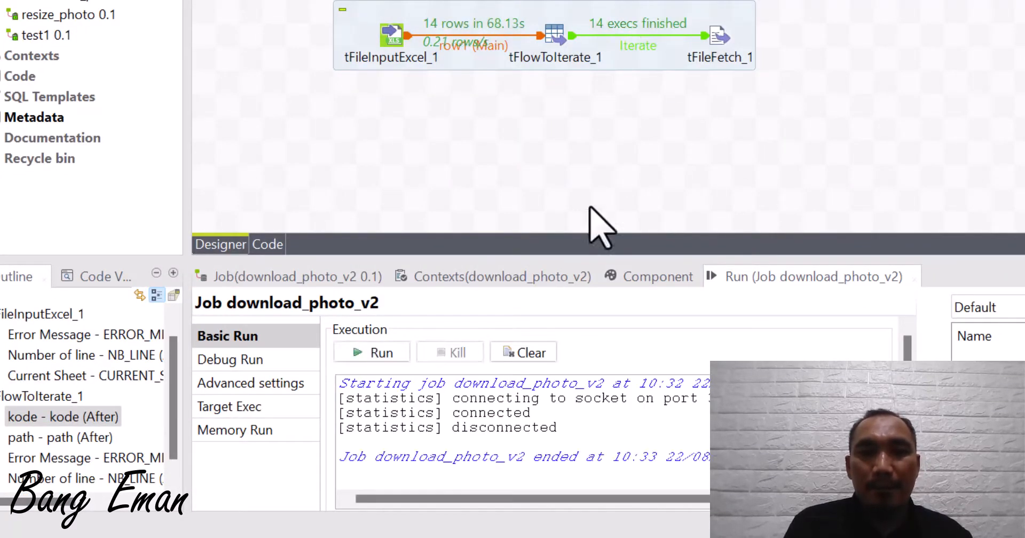
pyautogui.click(523, 353)
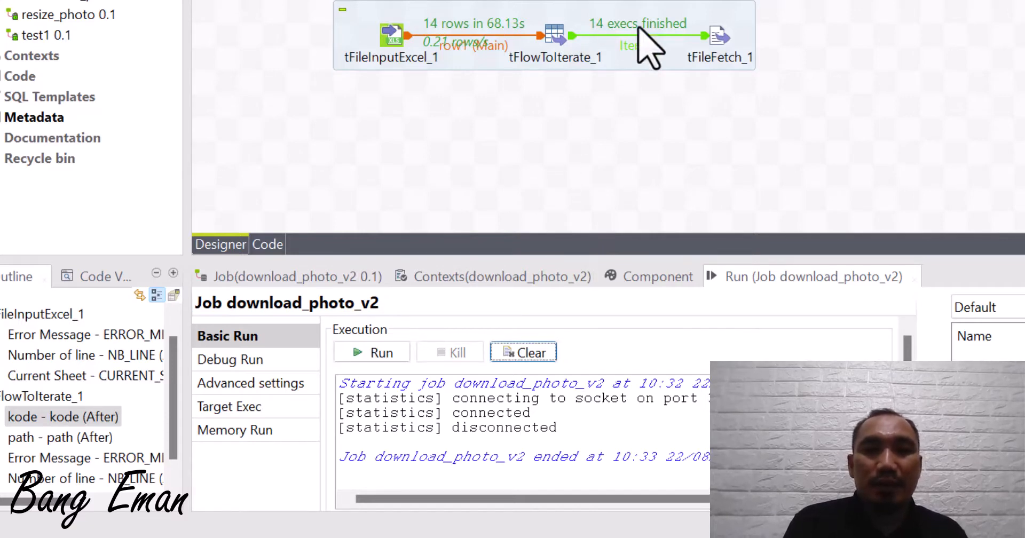
pyautogui.click(603, 427)
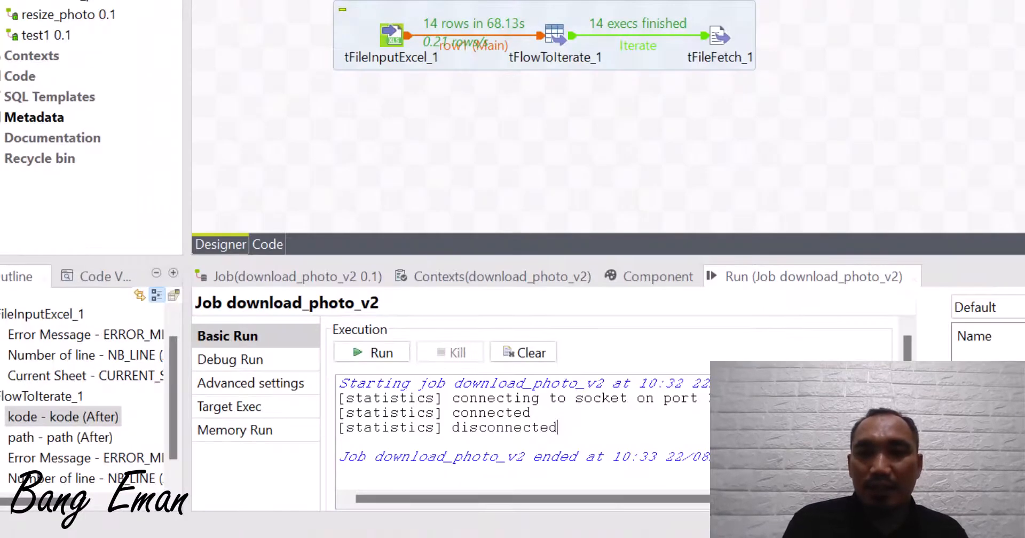
# Step: Switch to the photo_mwater folder in File Explorer and look through the downloaded photos, starting with PEL001.jpg
pyautogui.click(492, 534)
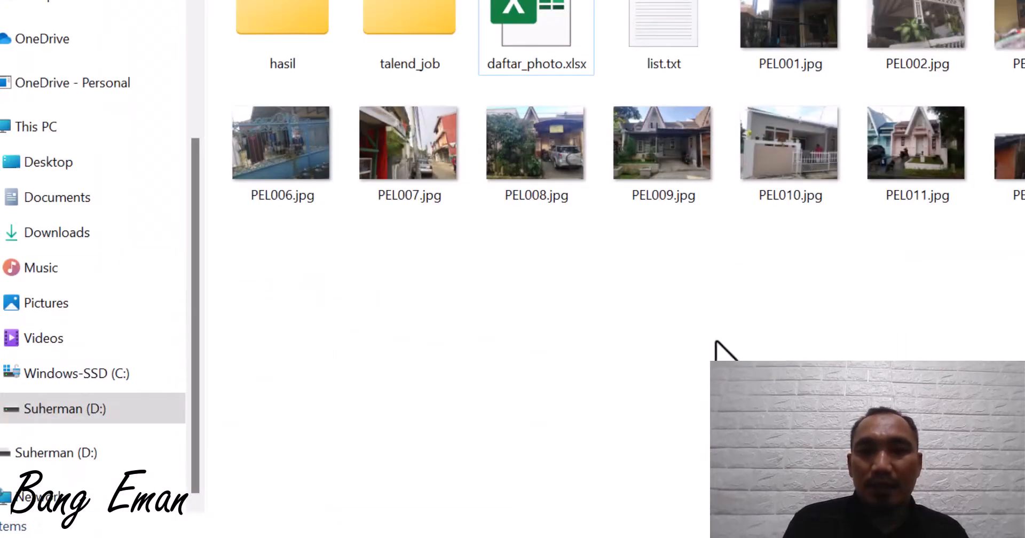
pyautogui.click(792, 32)
pyautogui.press('Right')
pyautogui.press('Right')
pyautogui.press('Right')
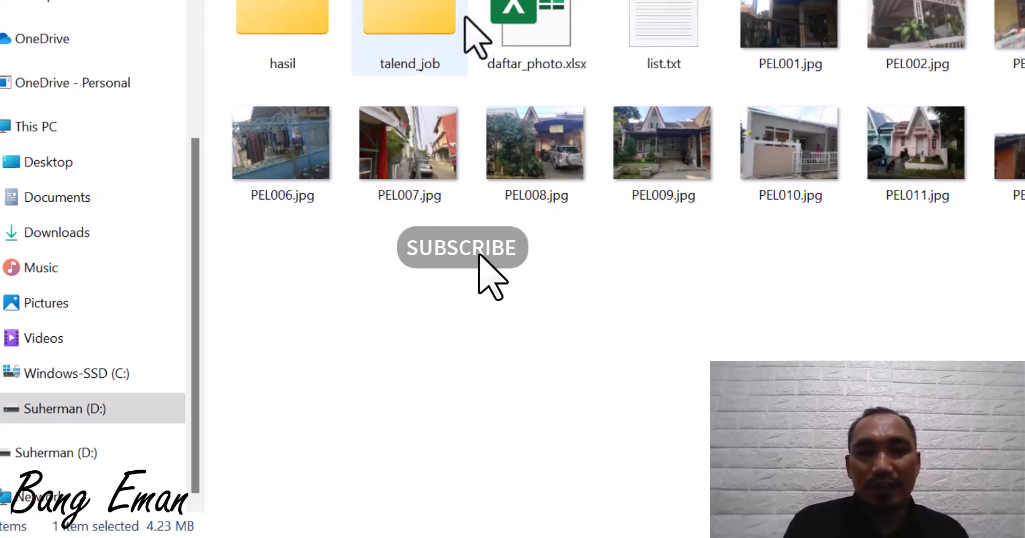
# Step: Open daftar_photo.xlsx to compare its codes and image URLs with the downloaded file names, and return to the folder
pyautogui.click(527, 16)
pyautogui.doubleClick(526, 8)
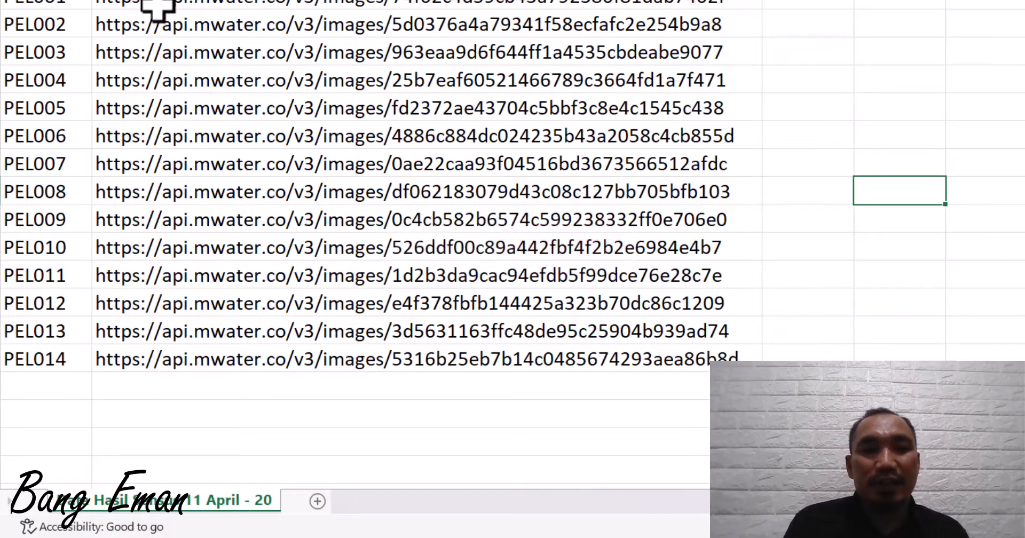
pyautogui.click(23, 26)
pyautogui.click(155, 53)
pyautogui.click(69, 56)
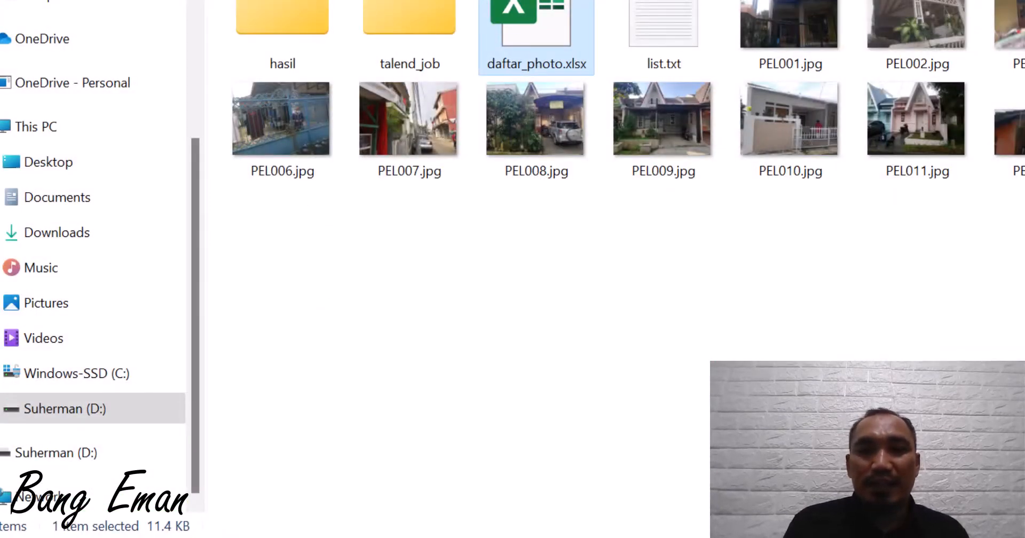
pyautogui.click(705, 537)
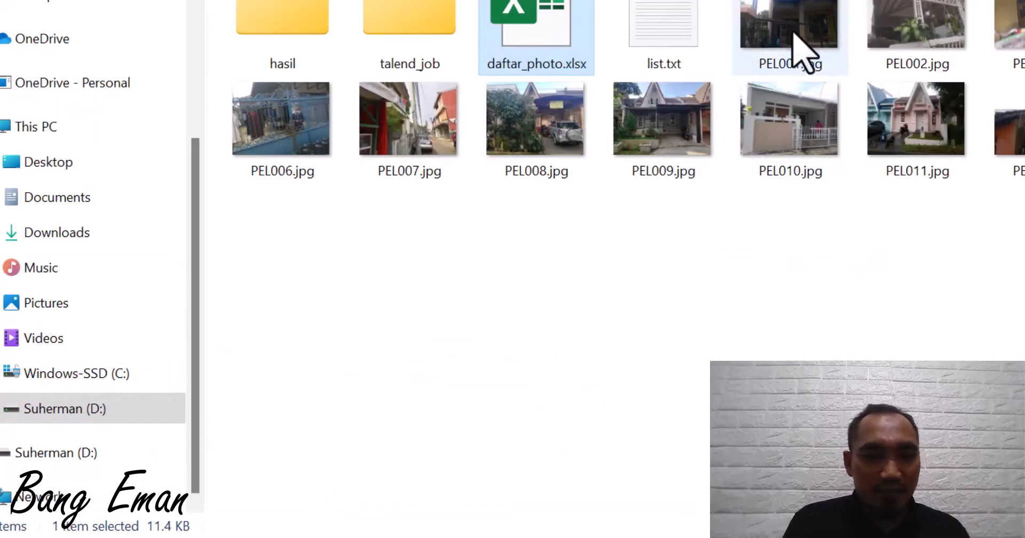
# Step: Select individual downloaded photos, such as PEL001.jpg and PEL002.jpg, to check their file sizes
pyautogui.click(792, 33)
pyautogui.click(924, 46)
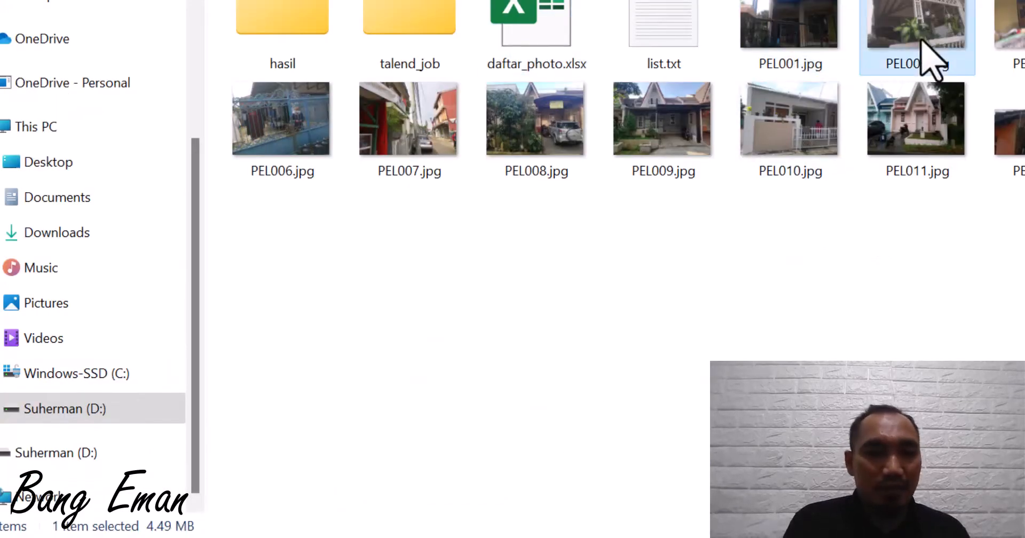
pyautogui.click(781, 22)
pyautogui.click(891, 4)
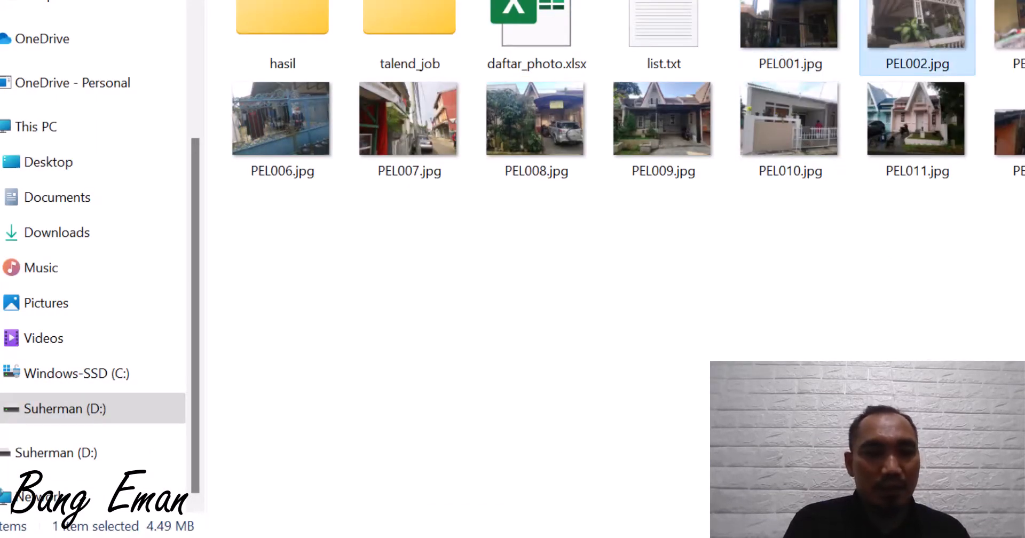
pyautogui.click(907, 406)
pyautogui.click(1024, 24)
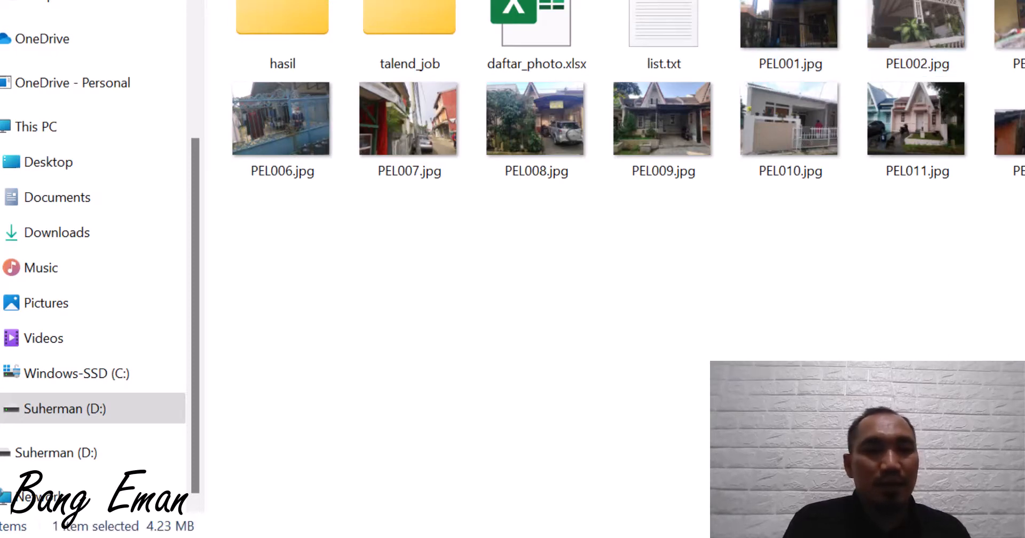
pyautogui.click(1024, 24)
pyautogui.click(1024, 120)
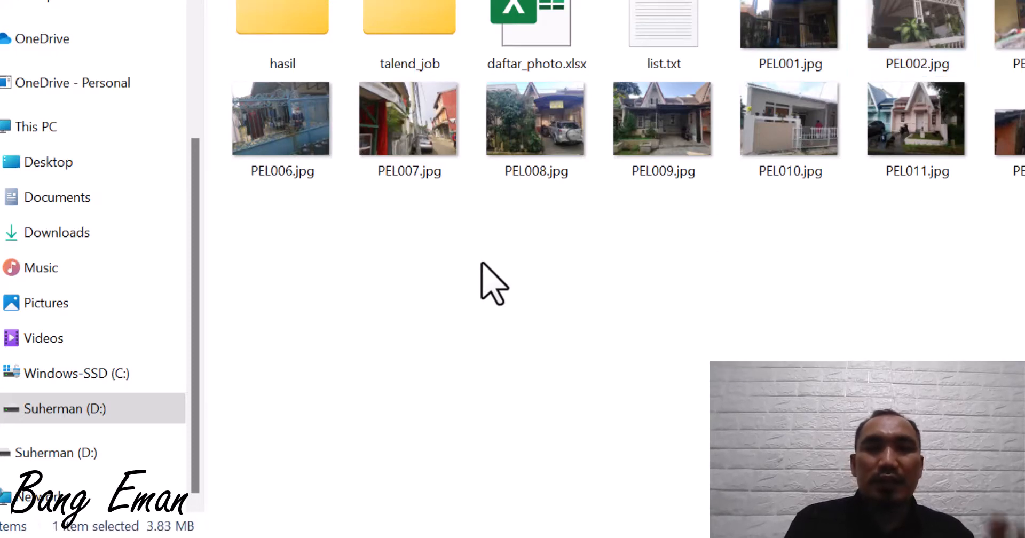